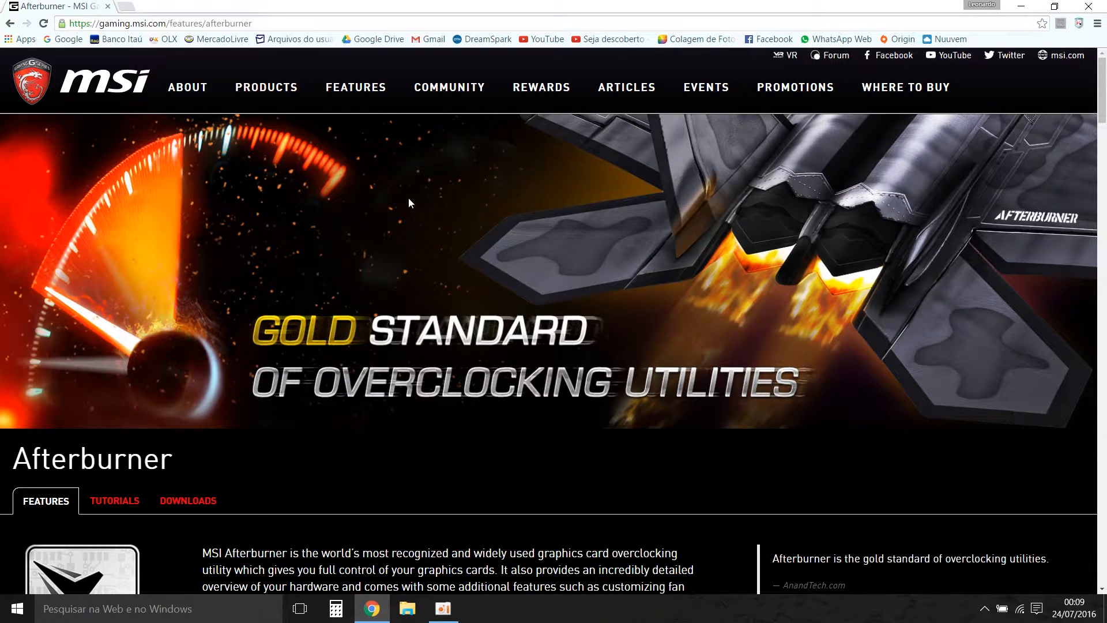
Look through the feature descriptions on the MSI Afterburner product page.
scroll(410, 195, "down", 1)
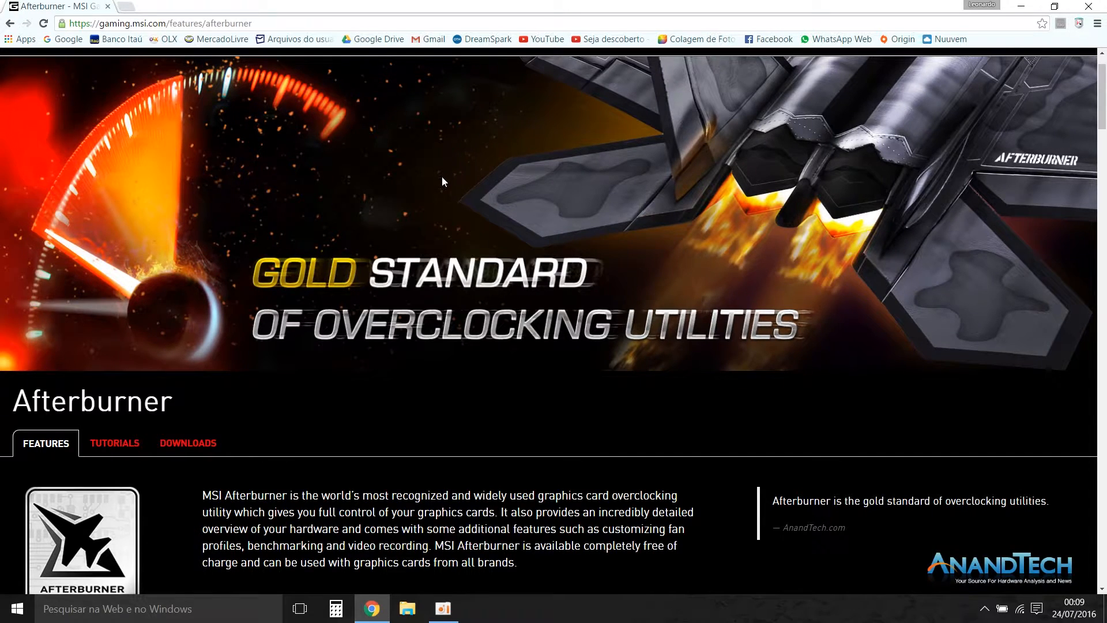
scroll(839, 276, "up", 1)
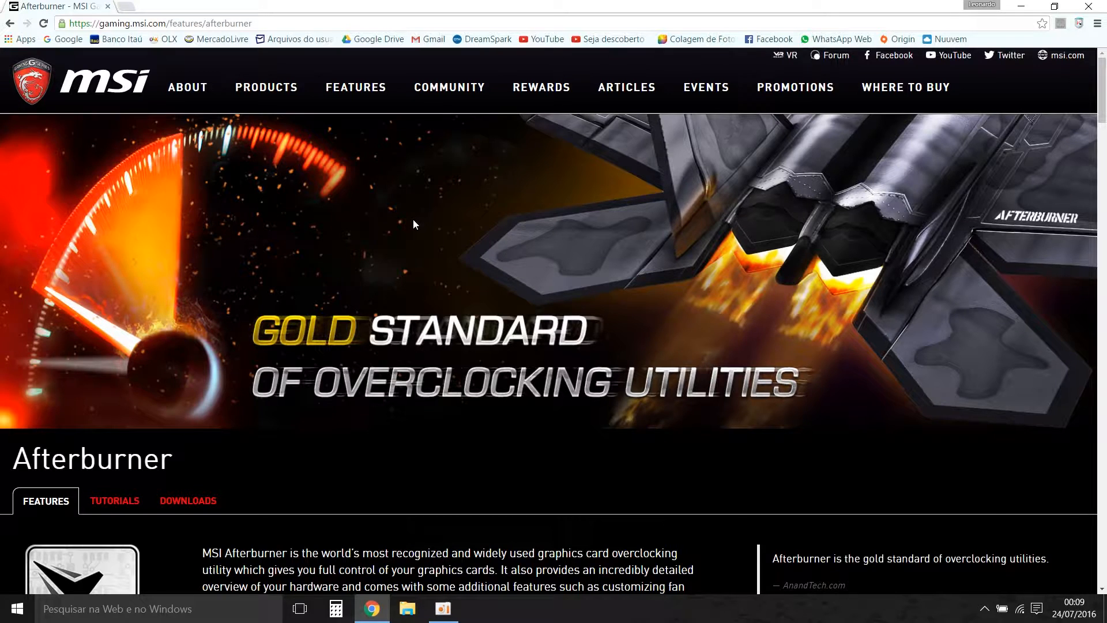
scroll(436, 224, "down", 3)
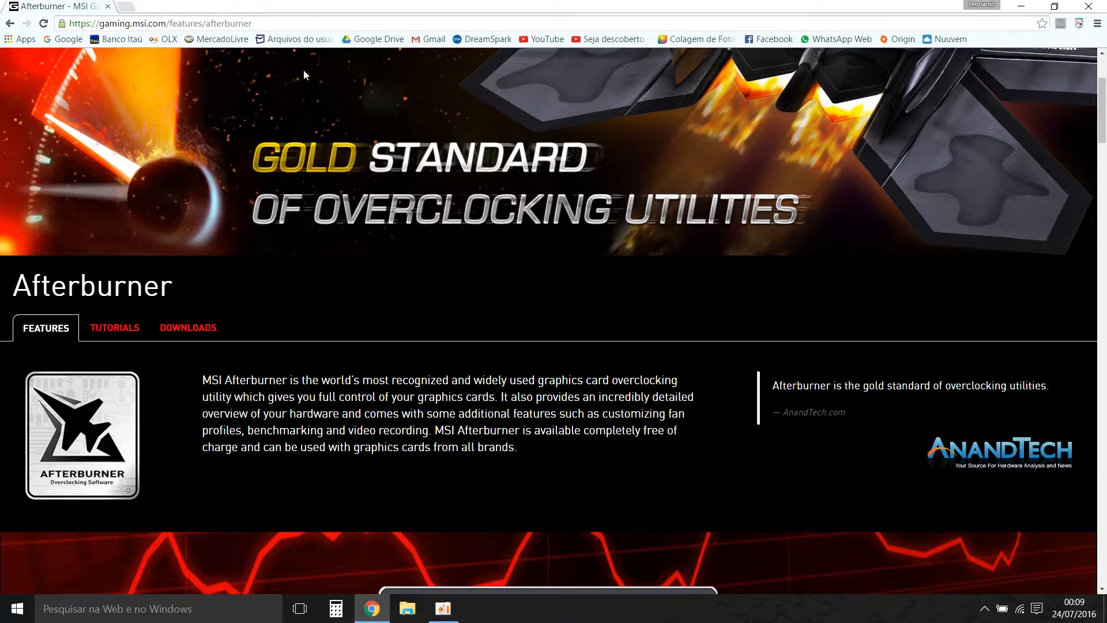
scroll(636, 214, "down", 7)
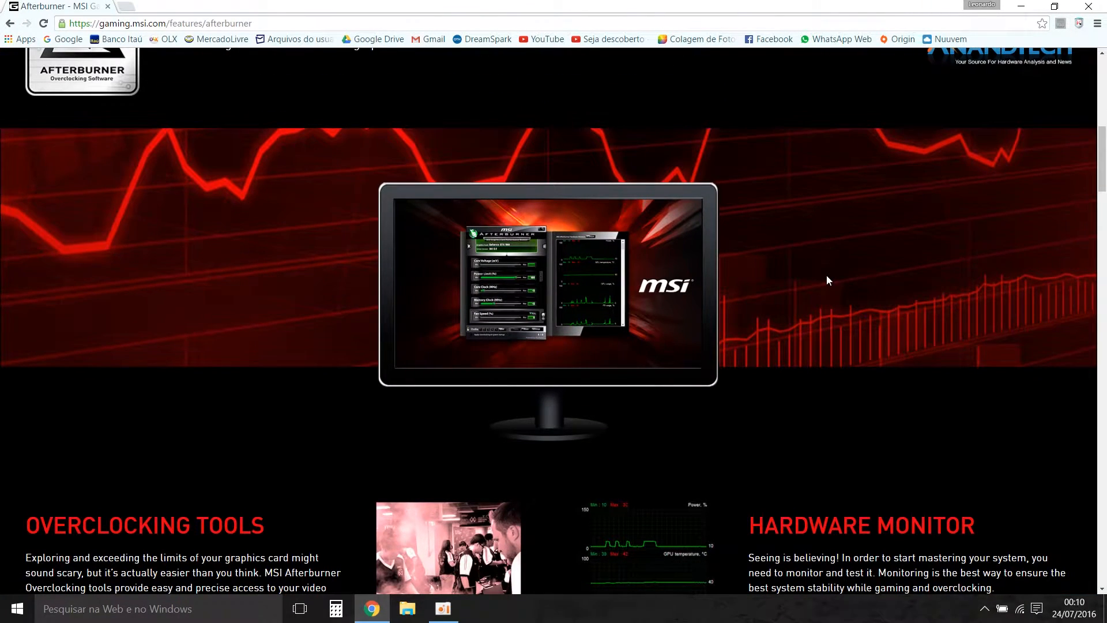
scroll(828, 280, "down", 12)
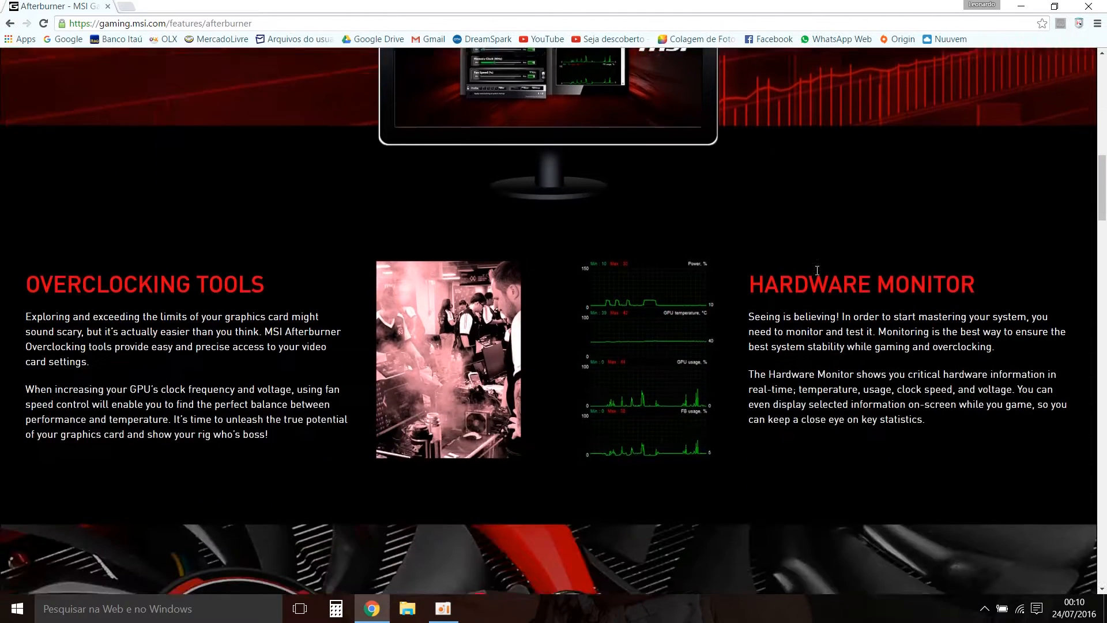
scroll(853, 272, "down", 9)
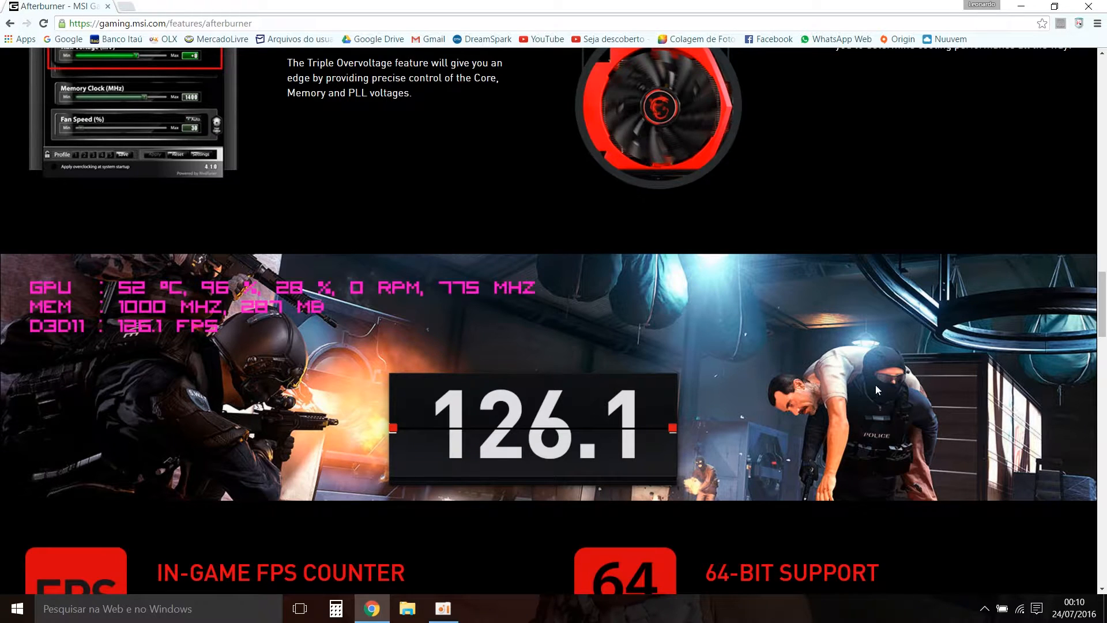
scroll(860, 369, "down", 4)
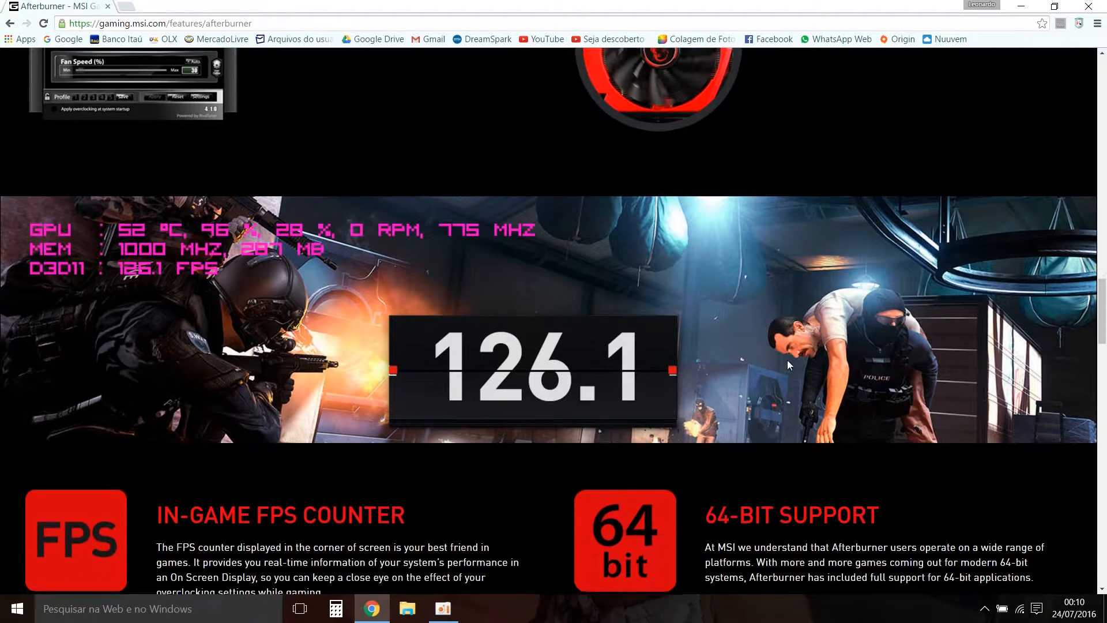
scroll(915, 349, "down", 10)
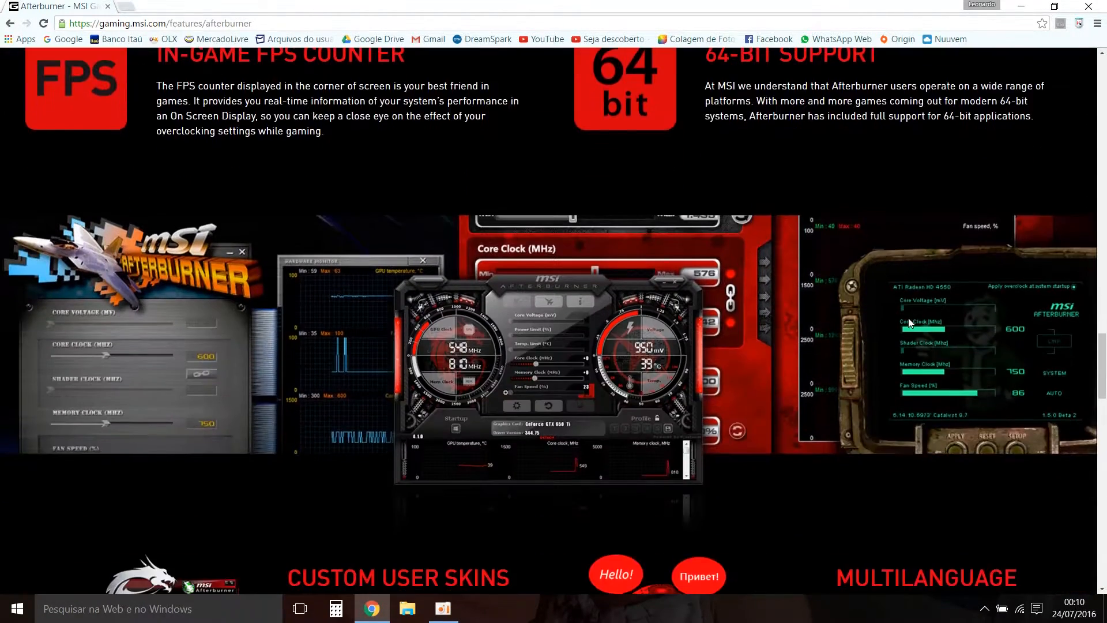
scroll(908, 315, "up", 20)
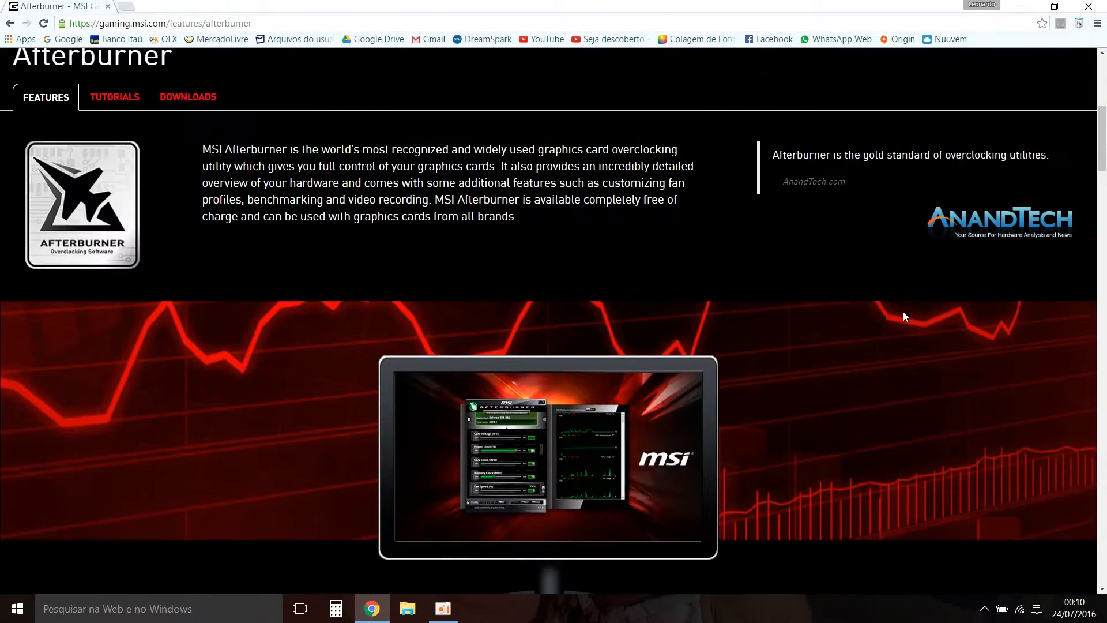
Open the downloads section of the MSI Afterburner page.
scroll(904, 313, "up", 5)
left_click(187, 385)
scroll(346, 400, "down", 4)
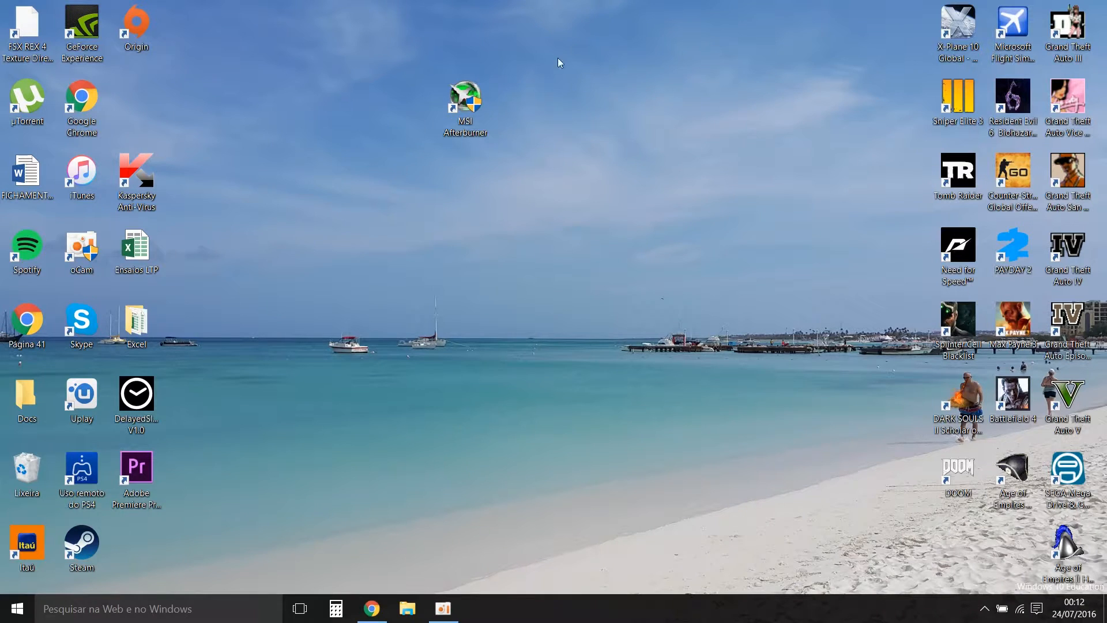
Launch MSI Afterburner from the desktop and move its window closer to the middle of the screen.
left_click_drag(407, 73, 594, 250)
left_click(591, 176)
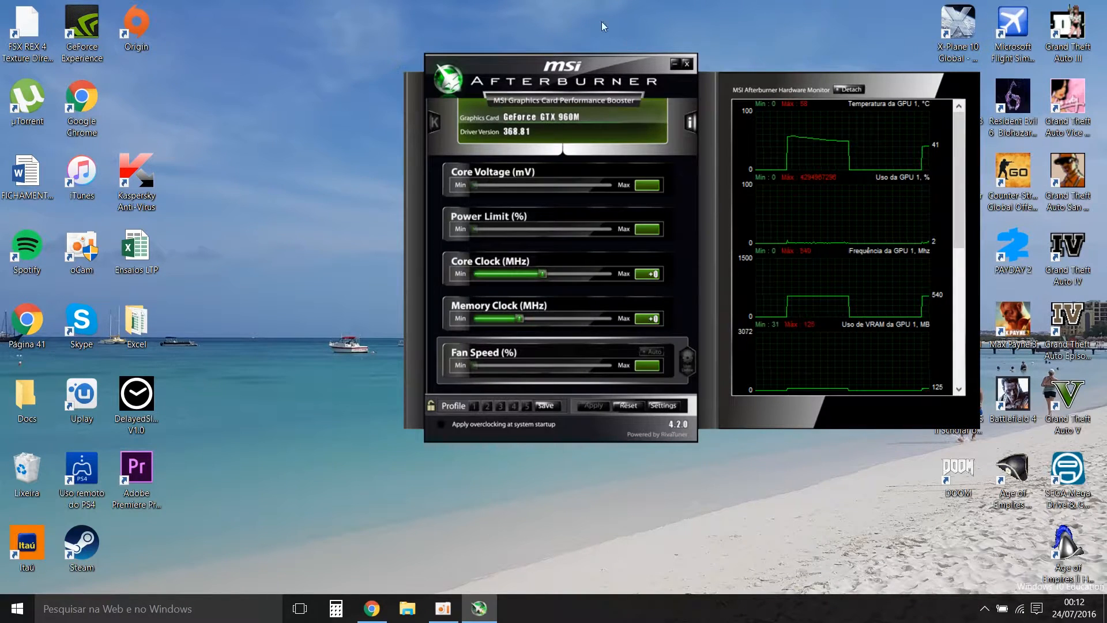
left_click_drag(589, 65, 437, 65)
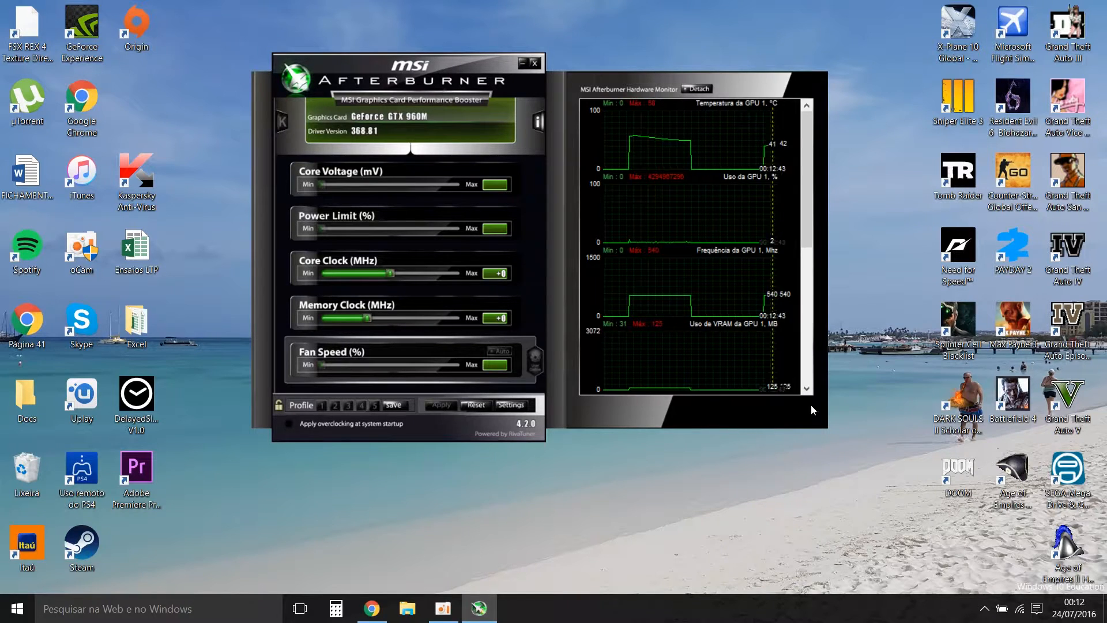
View the hidden system tray icons and close their list again.
left_click(982, 609)
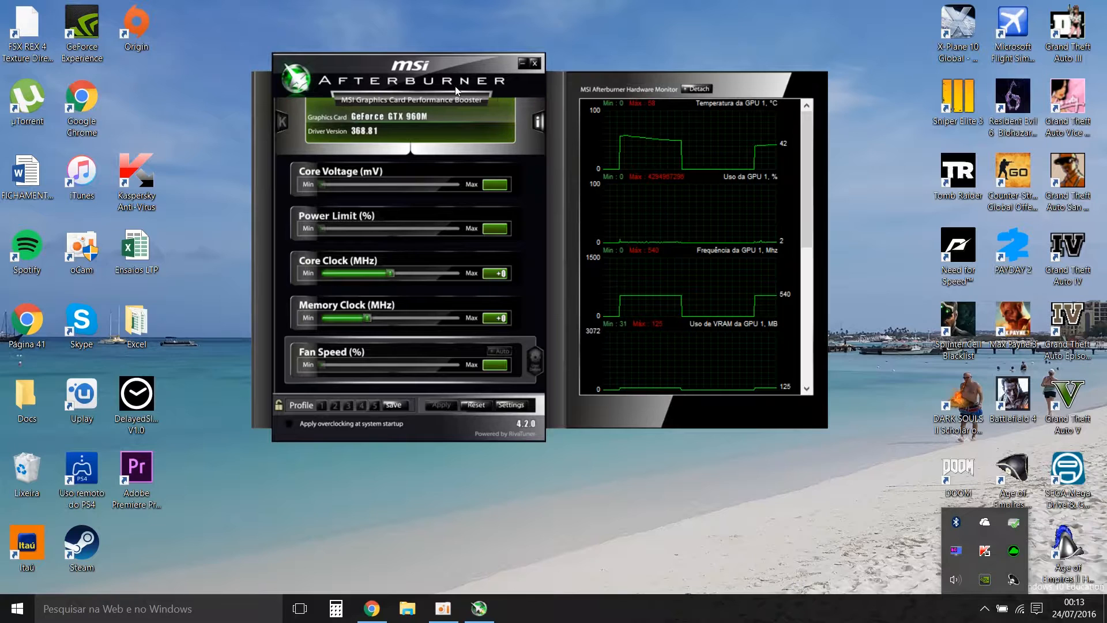
left_click(502, 52)
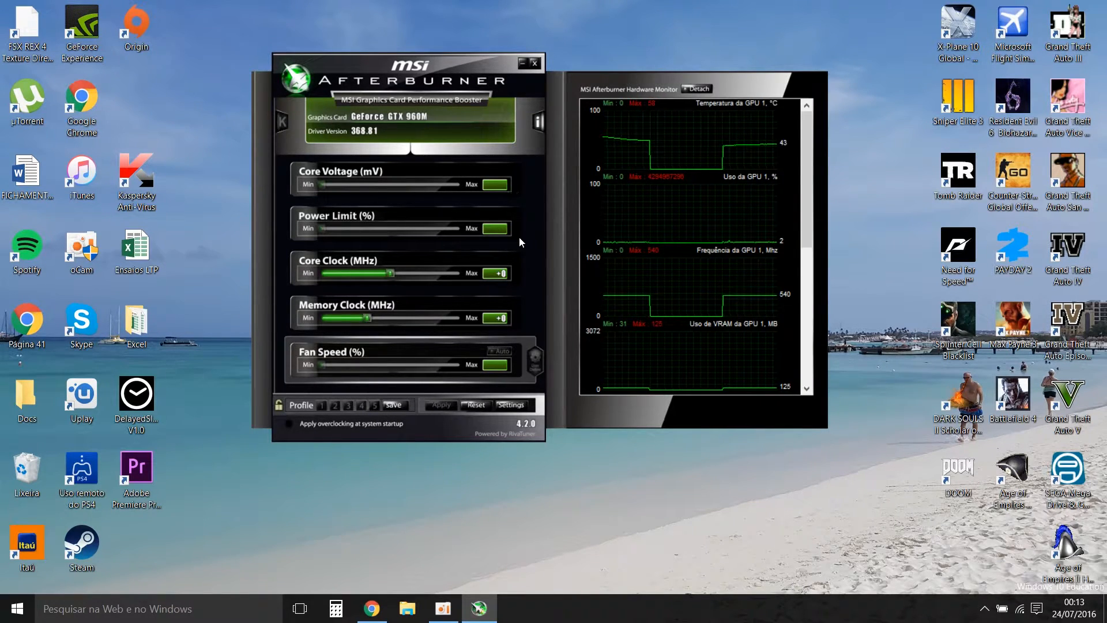
Open the Afterburner properties and show the Interface do Usuário settings with the language selection.
left_click(518, 404)
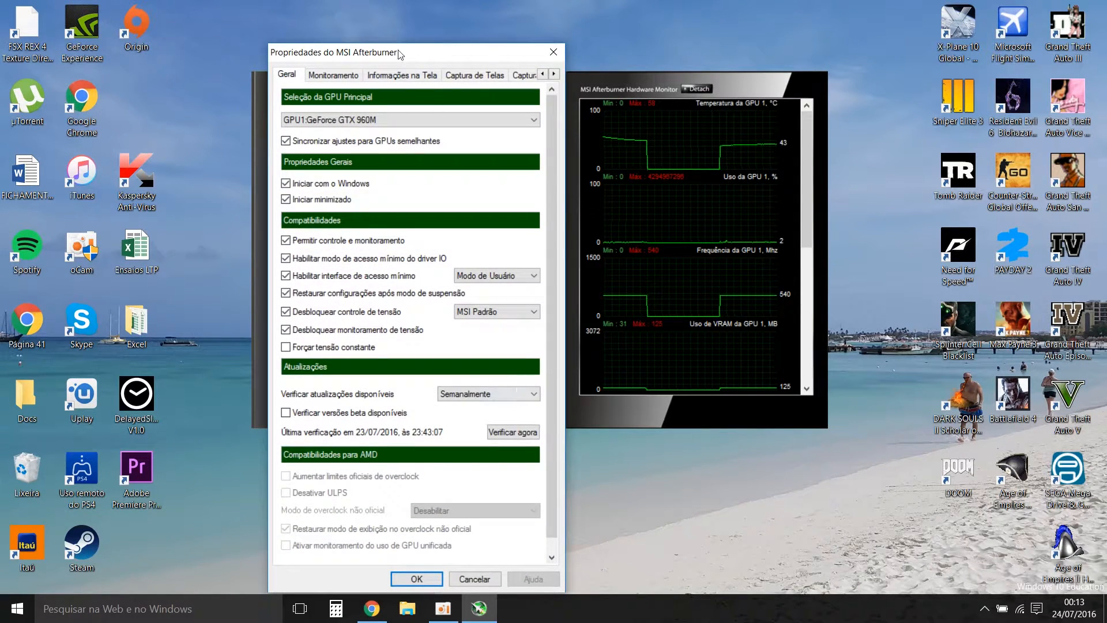
left_click_drag(410, 54, 445, 32)
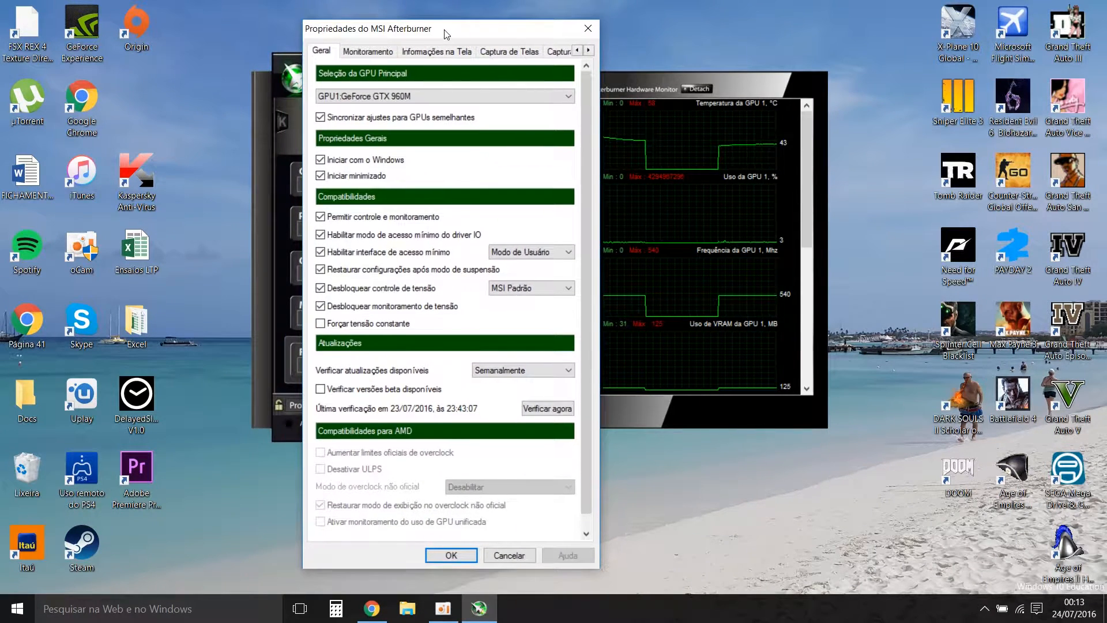
left_click(588, 49)
left_click(589, 49)
left_click(588, 49)
left_click(539, 55)
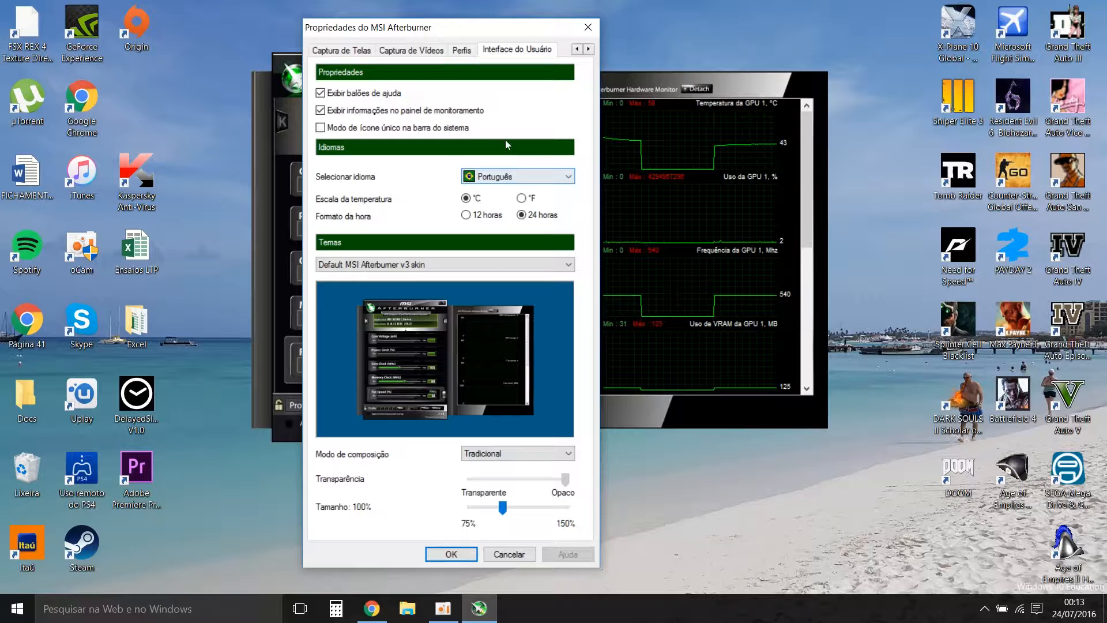
Return to the Geral settings to review the GPU, startup and compatibility options.
left_click(577, 49)
left_click(577, 50)
left_click(578, 50)
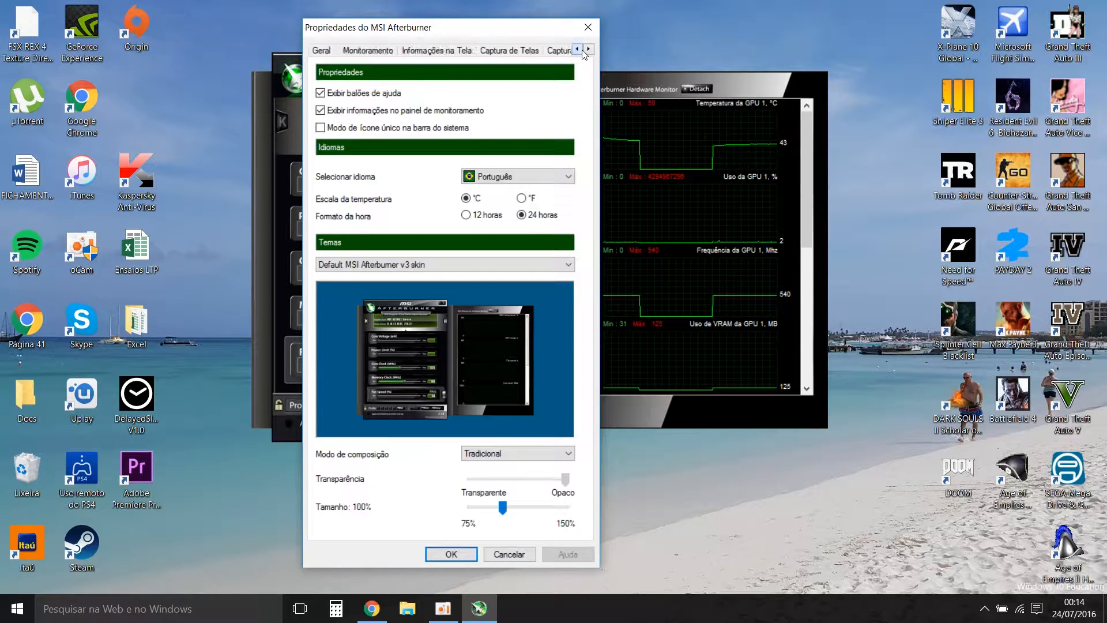
left_click(338, 56)
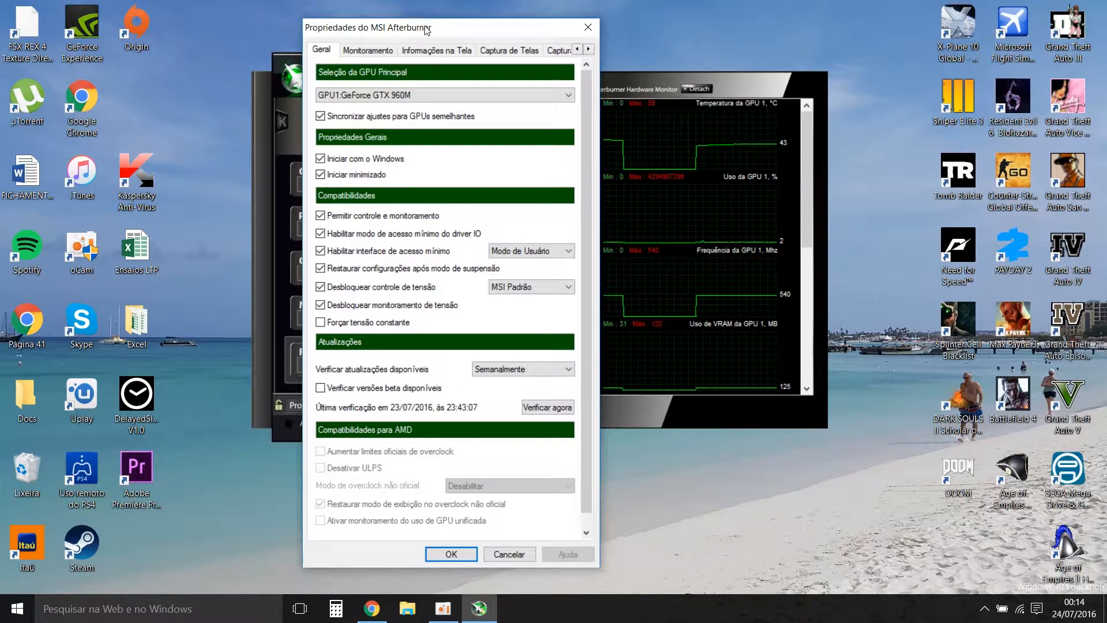
Open the Monitoramento settings and enable the Uso da FB da CPU 1 sensor.
left_click(369, 54)
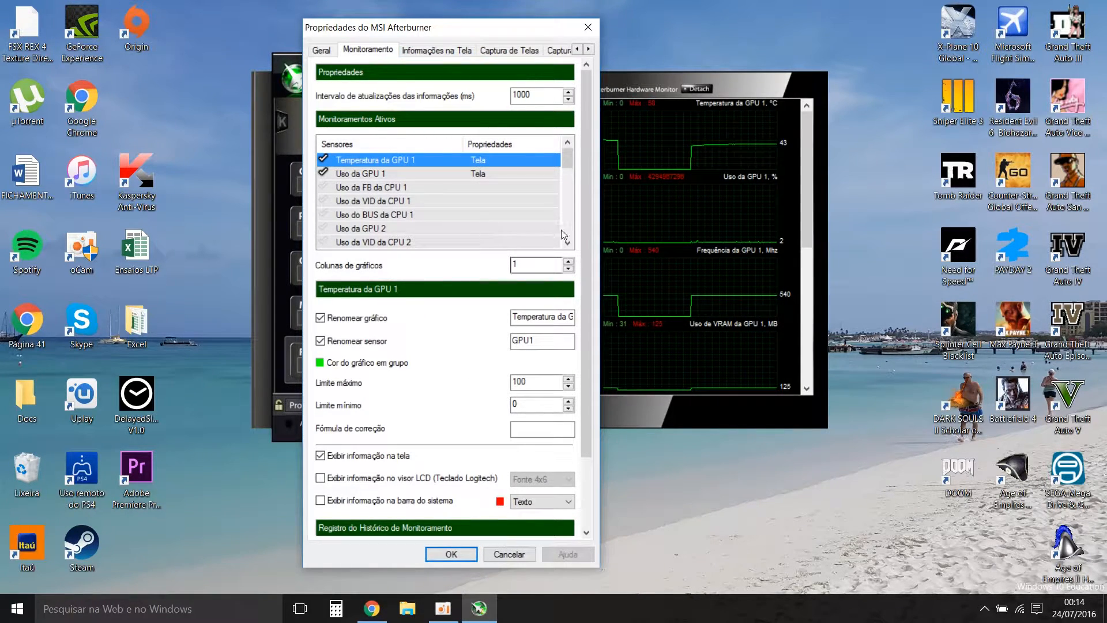
mouse_move(571, 163)
left_mouse_down()
mouse_move(563, 245)
mouse_move(575, 151)
left_mouse_up()
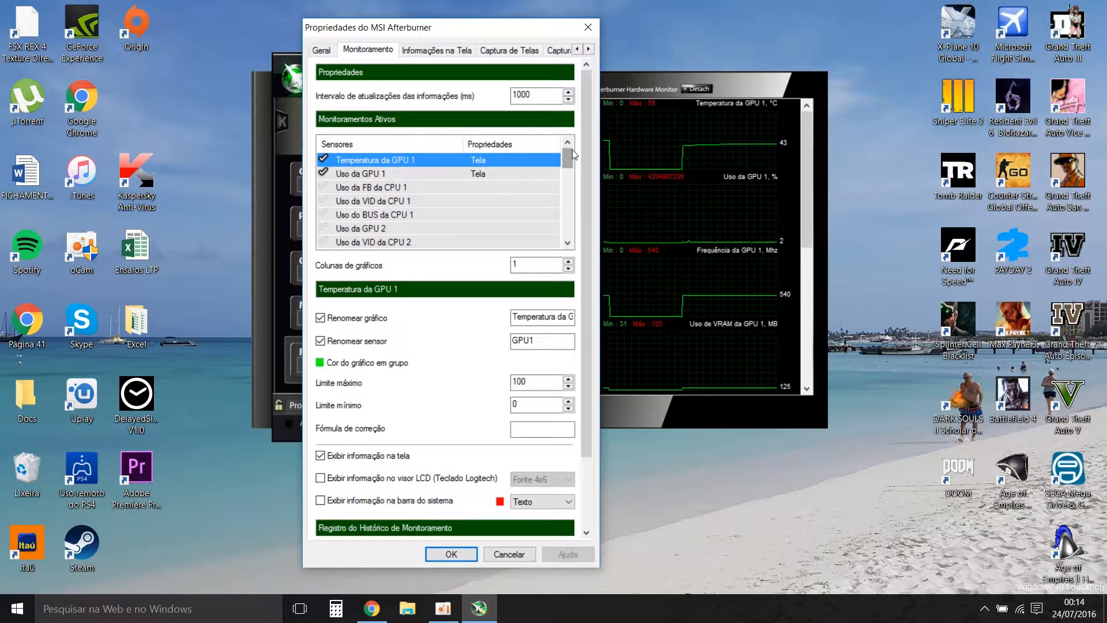
left_click_drag(570, 159, 577, 129)
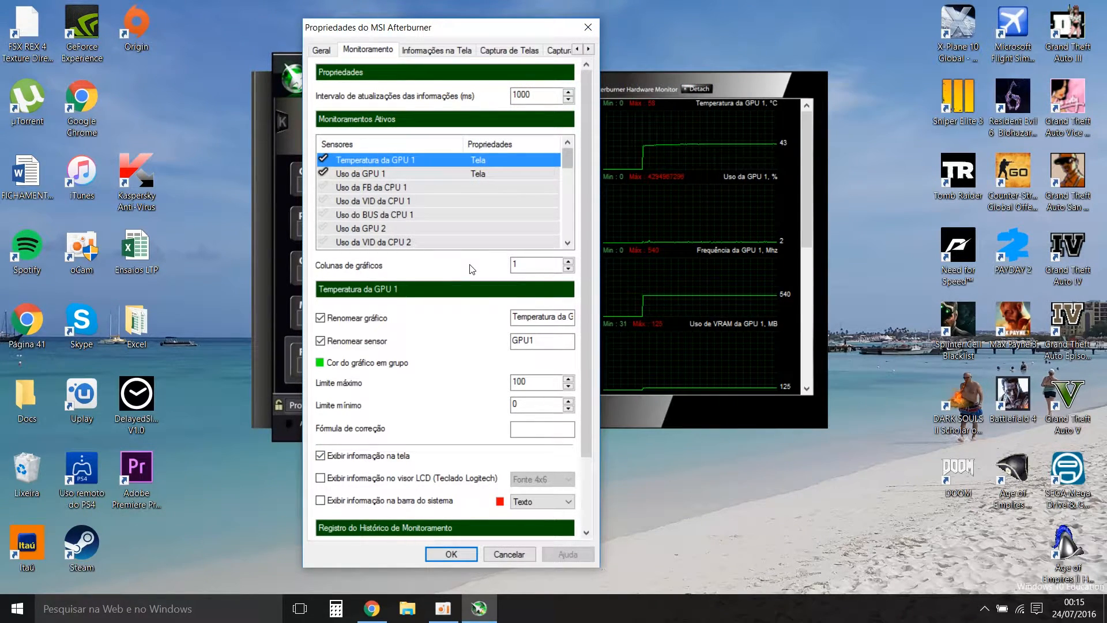
mouse_move(568, 157)
left_mouse_down()
mouse_move(569, 237)
mouse_move(570, 147)
left_mouse_up()
left_click(324, 186)
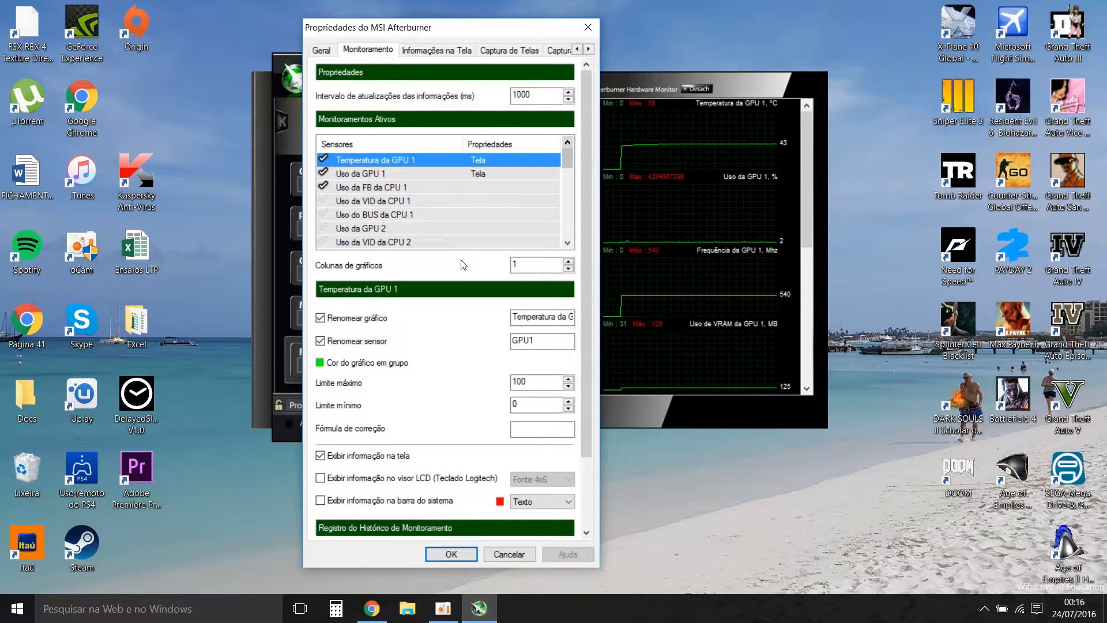
left_click_drag(565, 158, 387, 166)
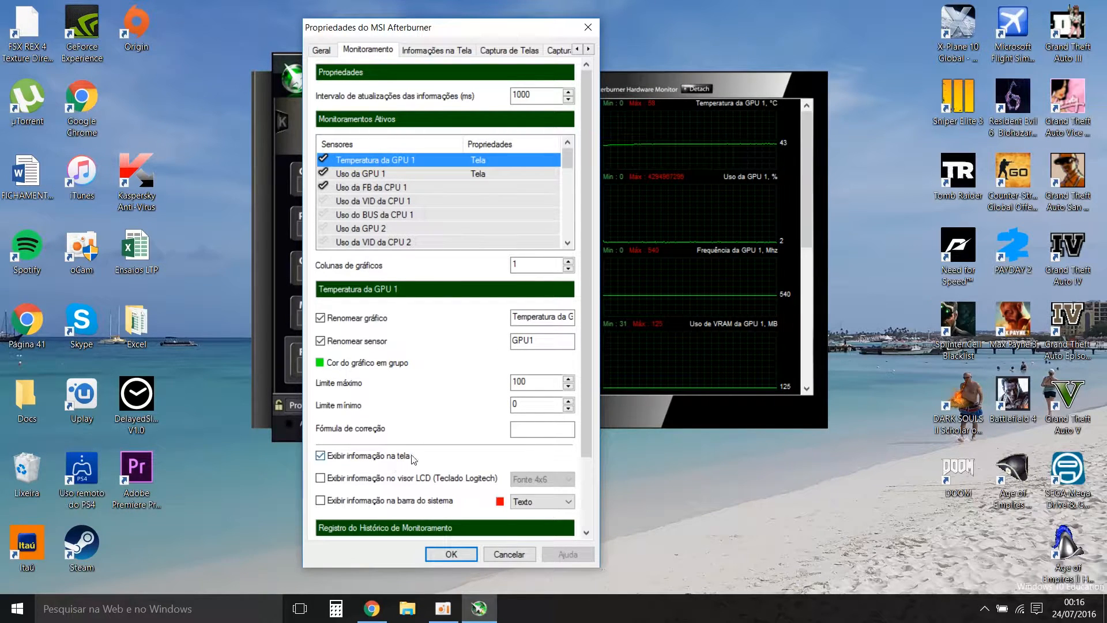
Compare the properties of the Uso da GPU 1, Uso da FB, VID and BUS da CPU 1 sensors.
left_click(471, 173)
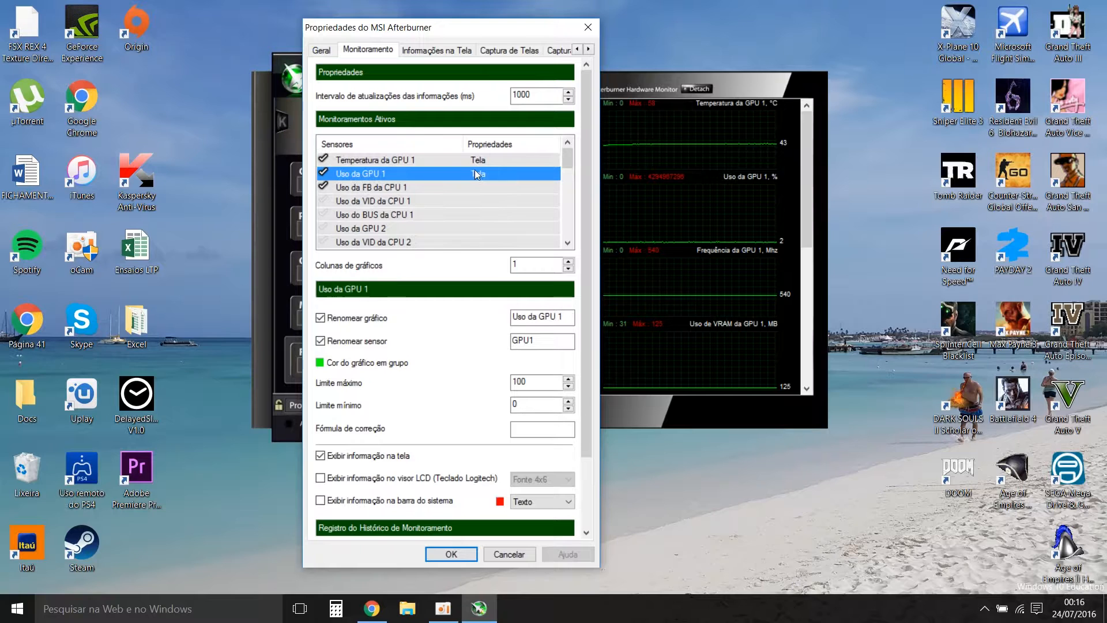
left_click(480, 187)
left_click(490, 202)
left_click(491, 219)
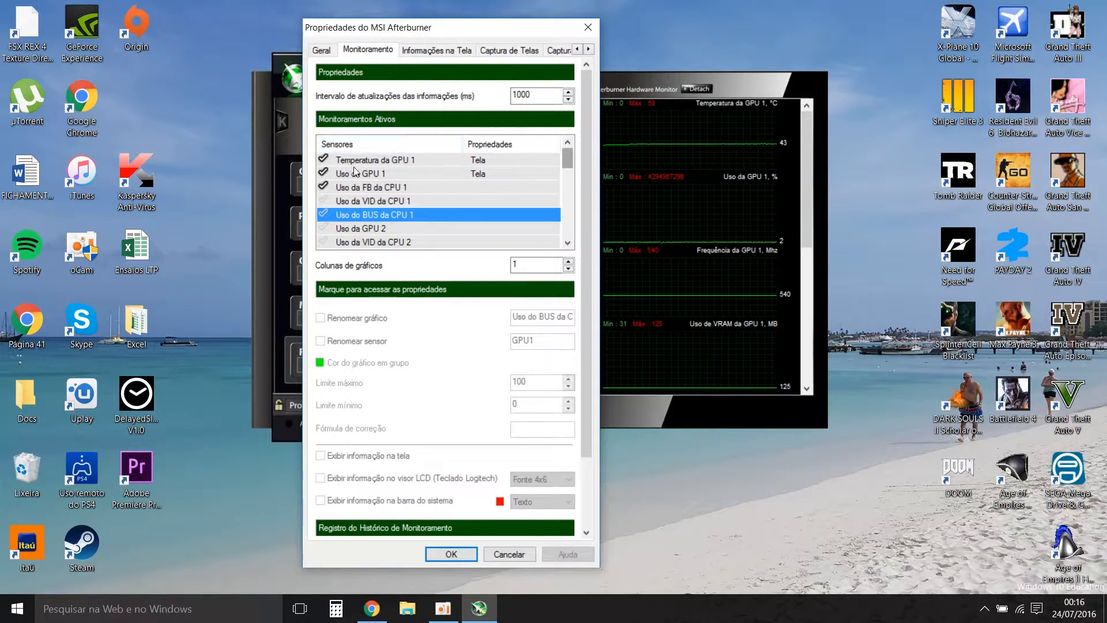
Try the on-screen display option for the Uso da FB da CPU 1 sensor and turn it off again.
left_click(482, 186)
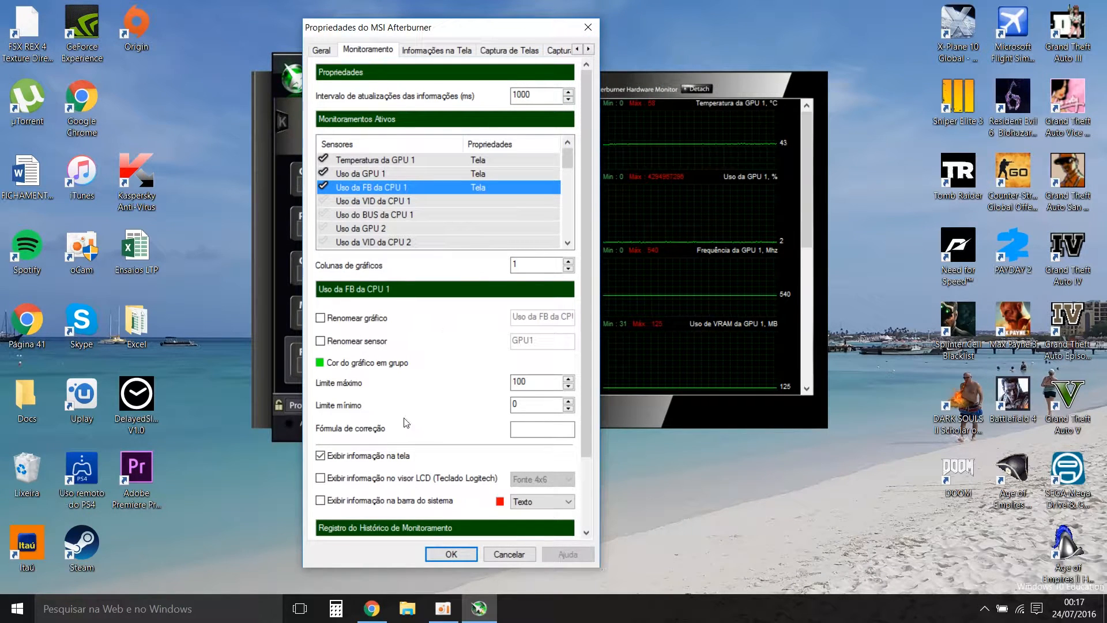
left_click(320, 456)
Examine the Uso de DRAM sensor's properties and the CPU sensors at the end of the list.
left_click_drag(567, 157, 579, 236)
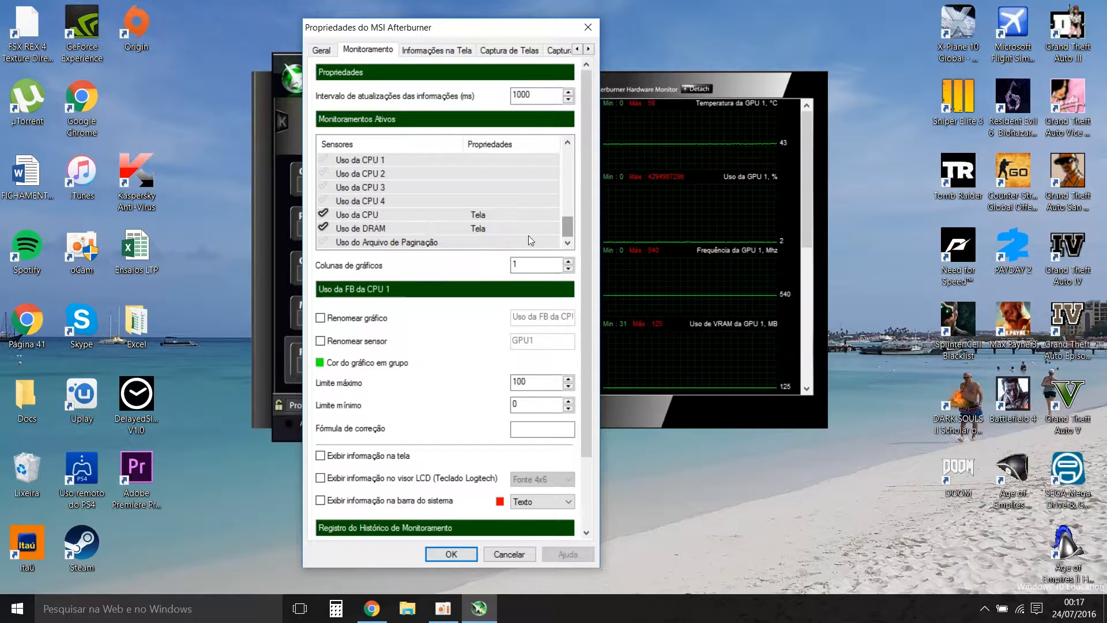
left_click(453, 246)
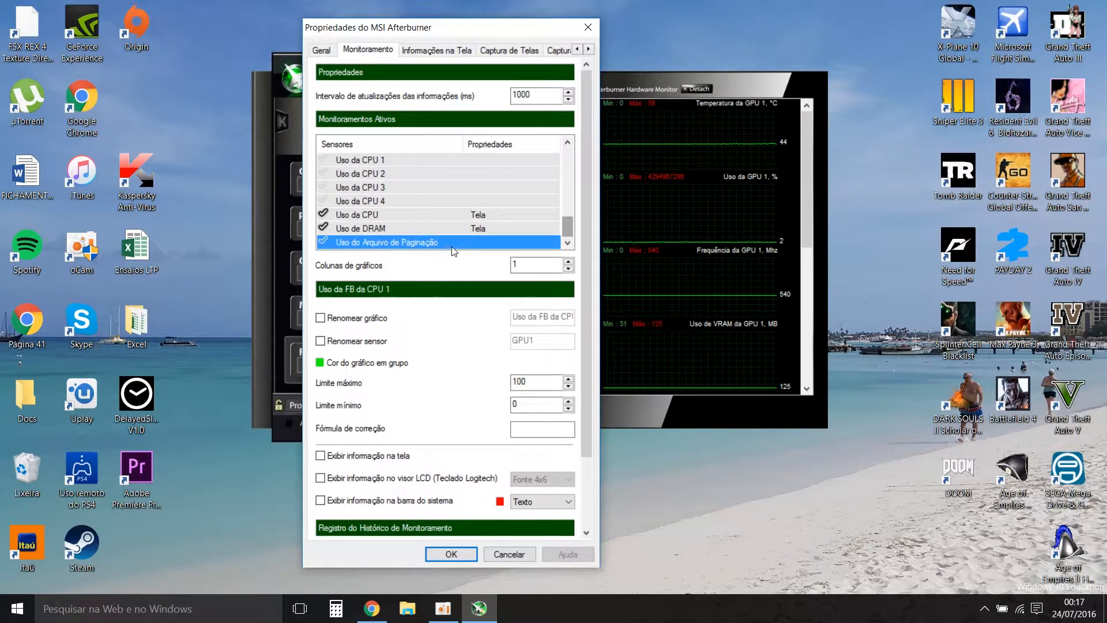
left_click(483, 232)
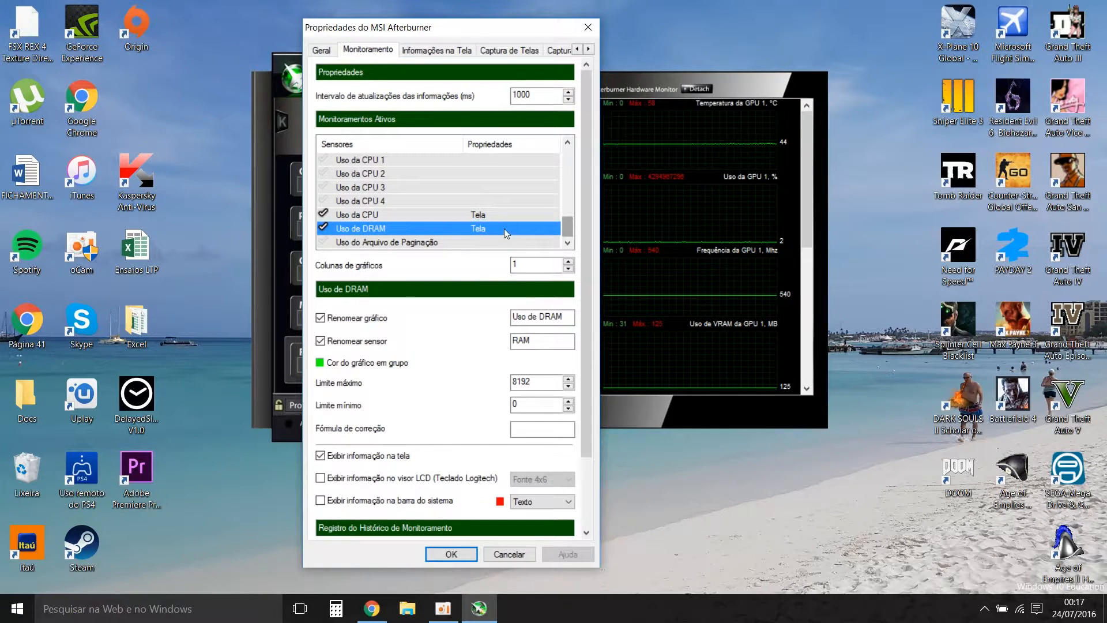
left_click_drag(577, 229, 578, 227)
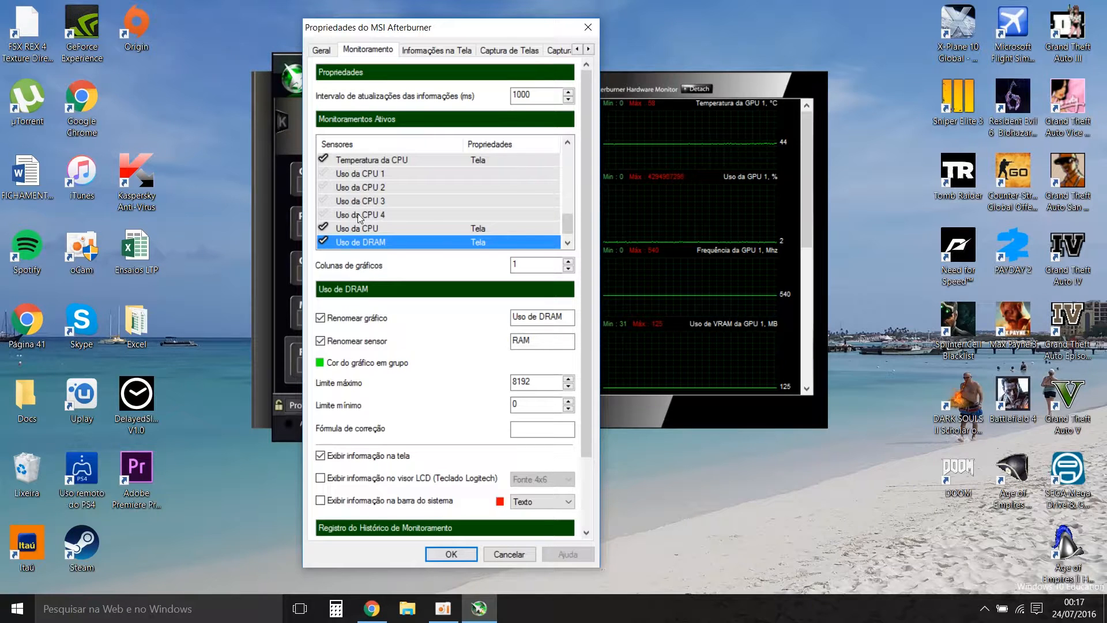
Enable the individual core sensors Uso da CPU 1, 2, 3 and 4.
left_click(324, 173)
left_click(324, 187)
left_click(324, 200)
left_click(324, 214)
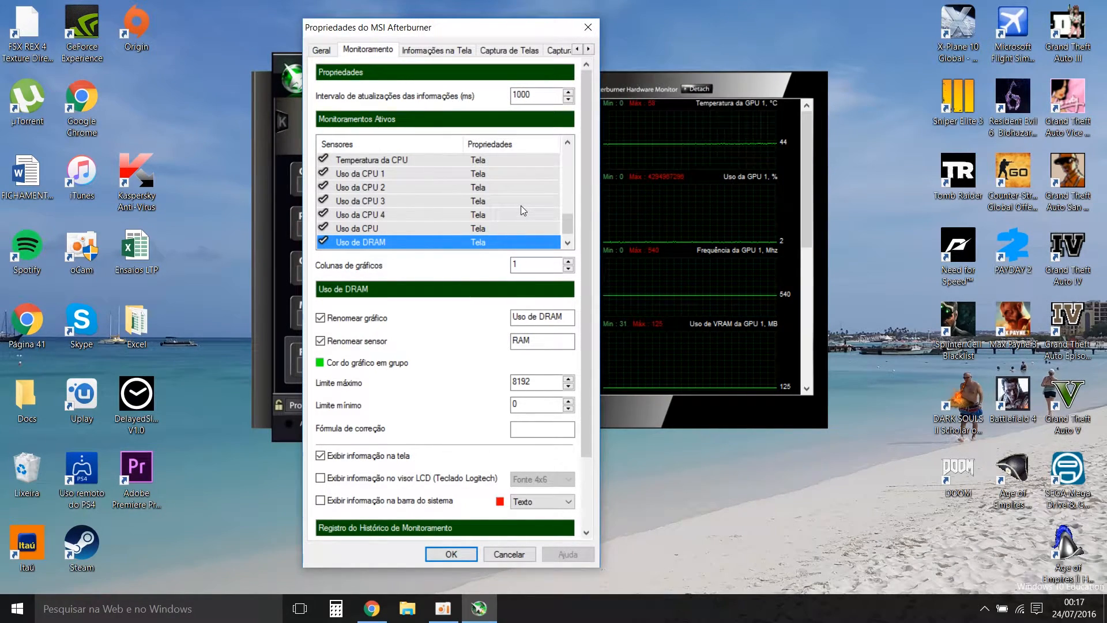
Check the Uso da CPU 1 properties and disable the Uso da CPU 1 to 4 sensors again.
left_click(508, 177)
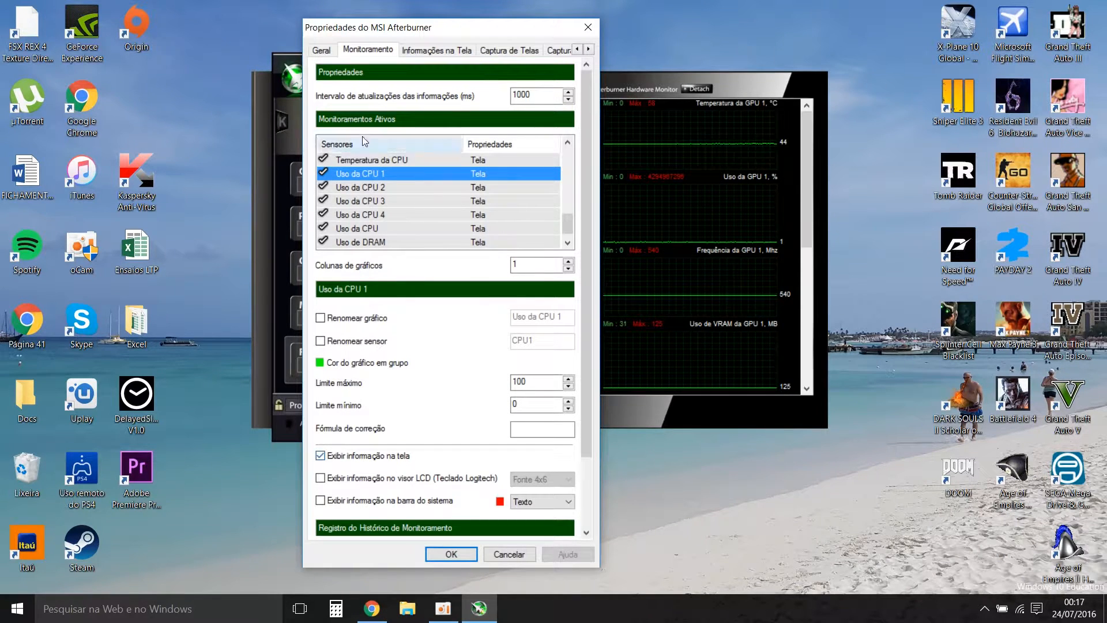
left_click(324, 173)
left_click(323, 187)
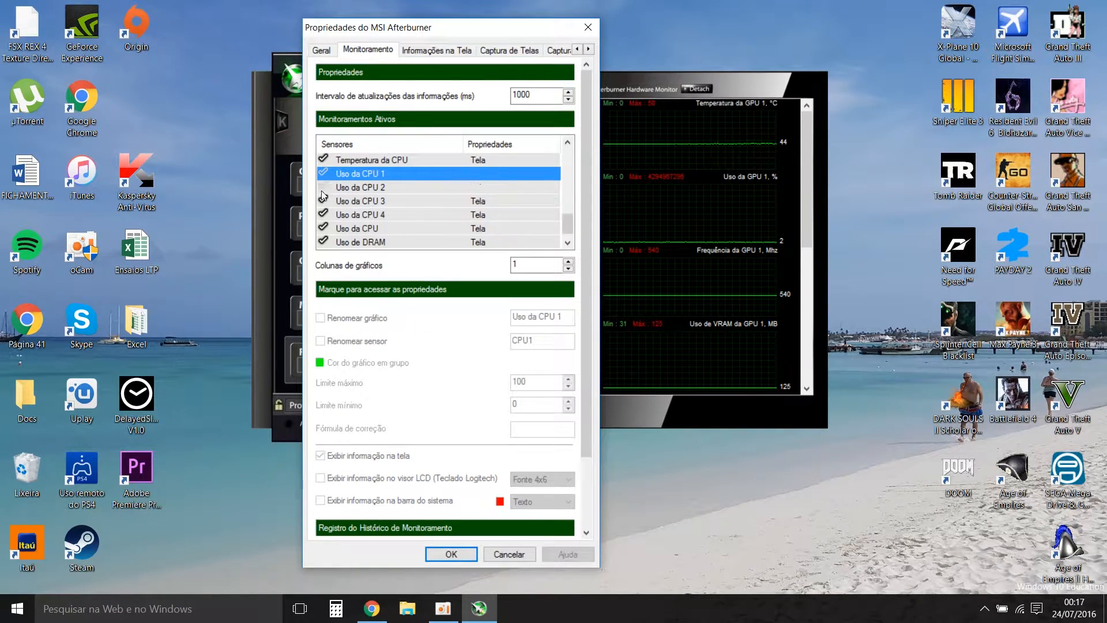
left_click(324, 201)
left_click(324, 214)
left_click_drag(567, 222, 576, 152)
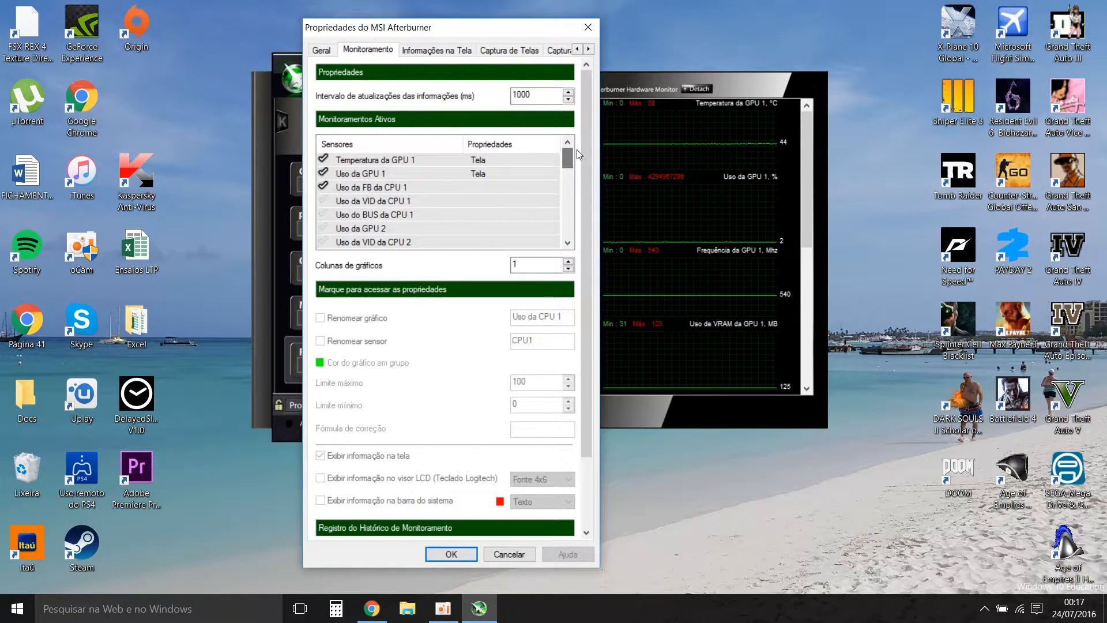
Disable the Uso da FB da CPU 1 sensor in the active monitoring list.
left_click(324, 187)
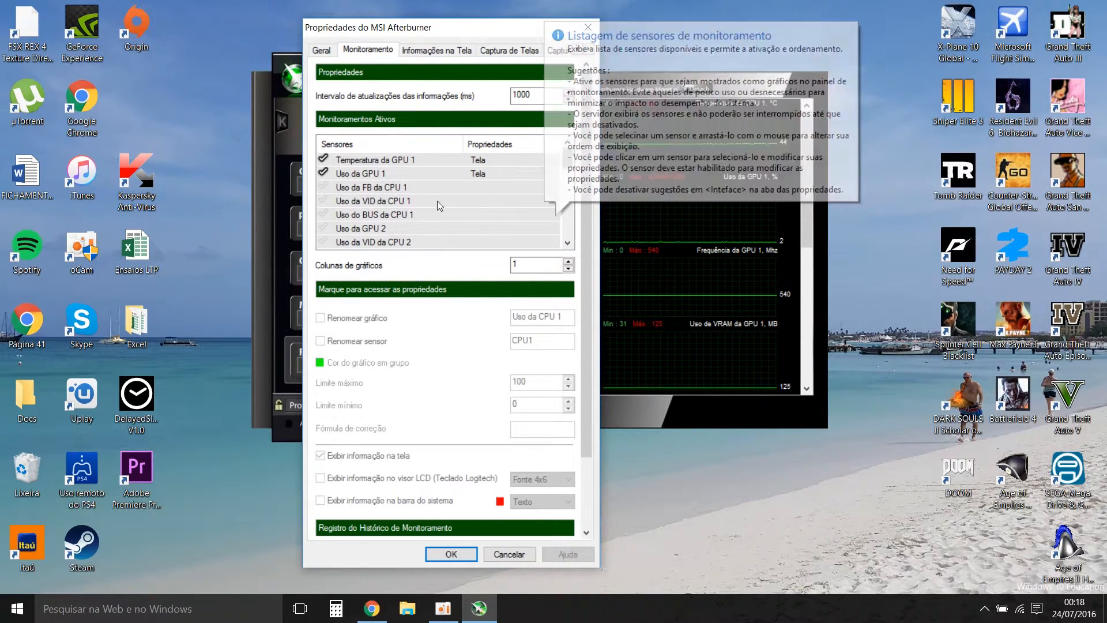
mouse_move(436, 169)
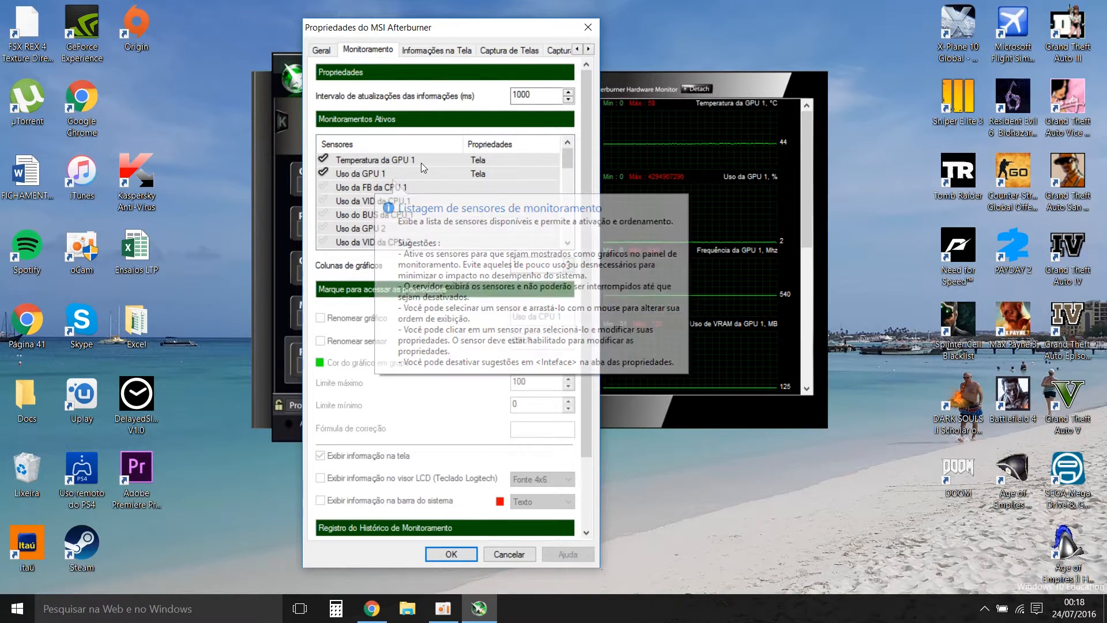
Look through the GPU sensors in the active monitoring list, from GPU usage to frequency and VRAM usage.
left_click_drag(566, 156, 566, 158)
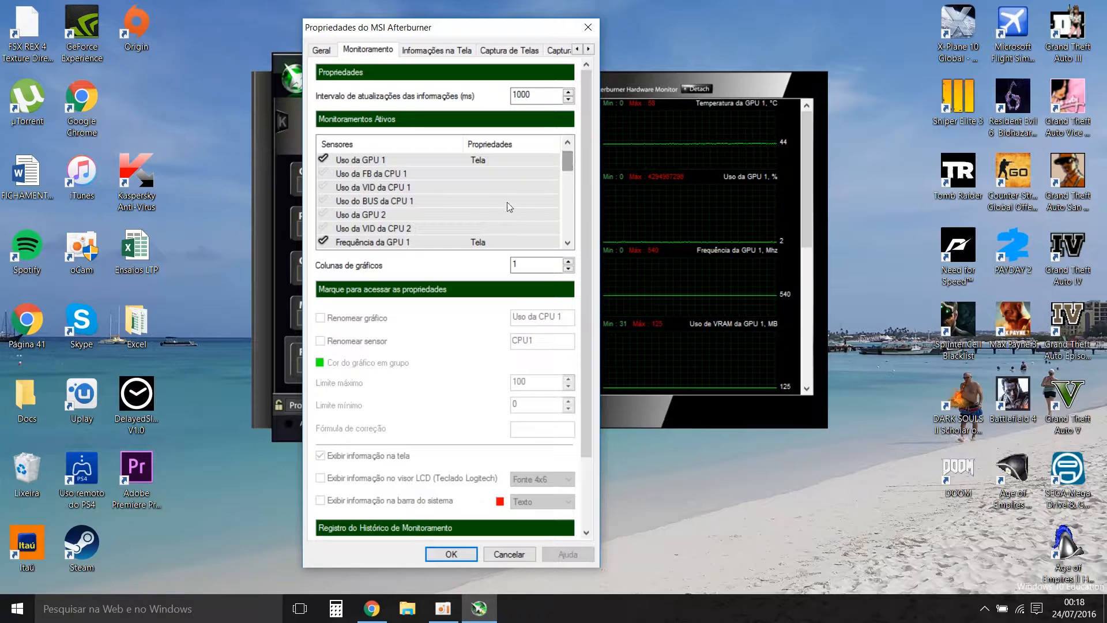
left_click(570, 243)
left_click(570, 242)
left_click(570, 242)
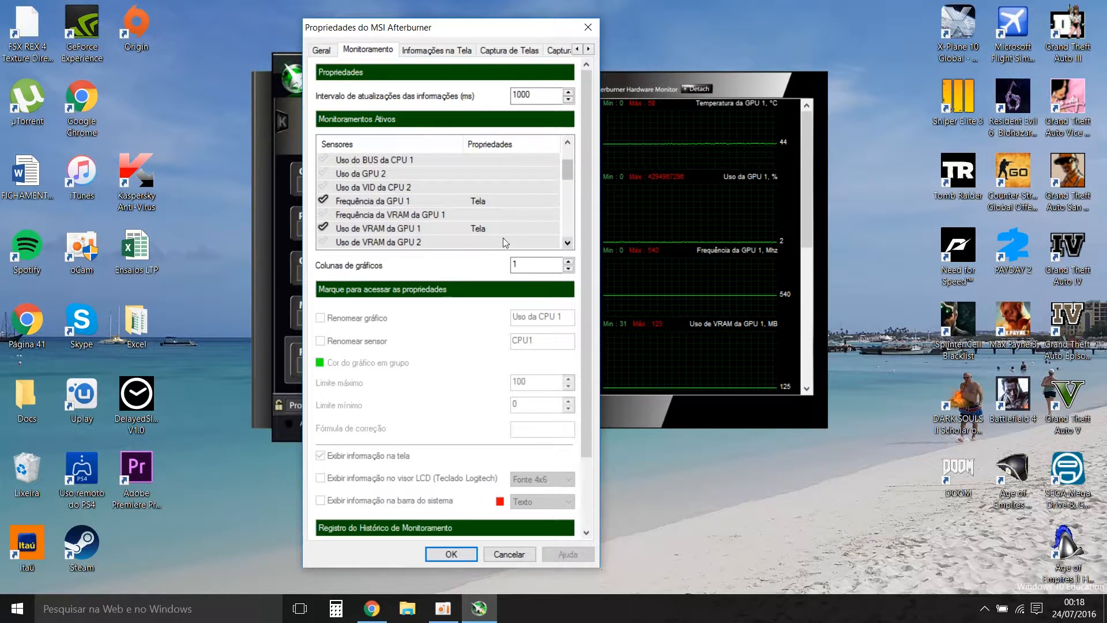
left_click(568, 243)
left_click(568, 243)
left_click(568, 243)
scroll(576, 176, "up", 2)
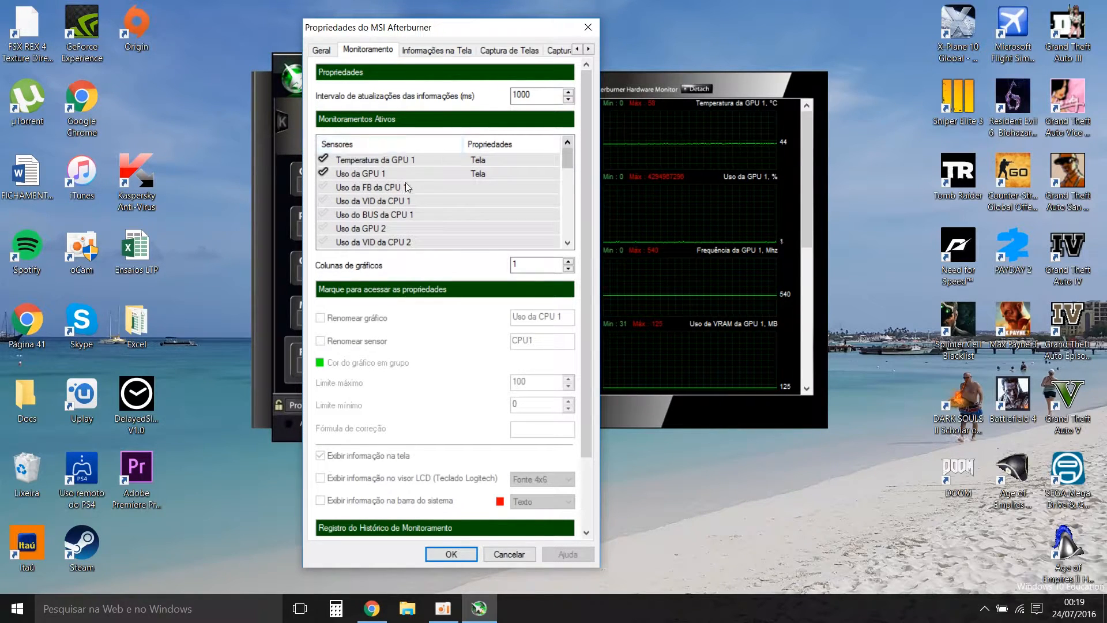
Examine the Uso da GPU 1 sensor's properties and compare the Frequência da GPU 1 and Uso de VRAM da GPU 1 entries.
mouse_move(427, 157)
left_click(372, 174)
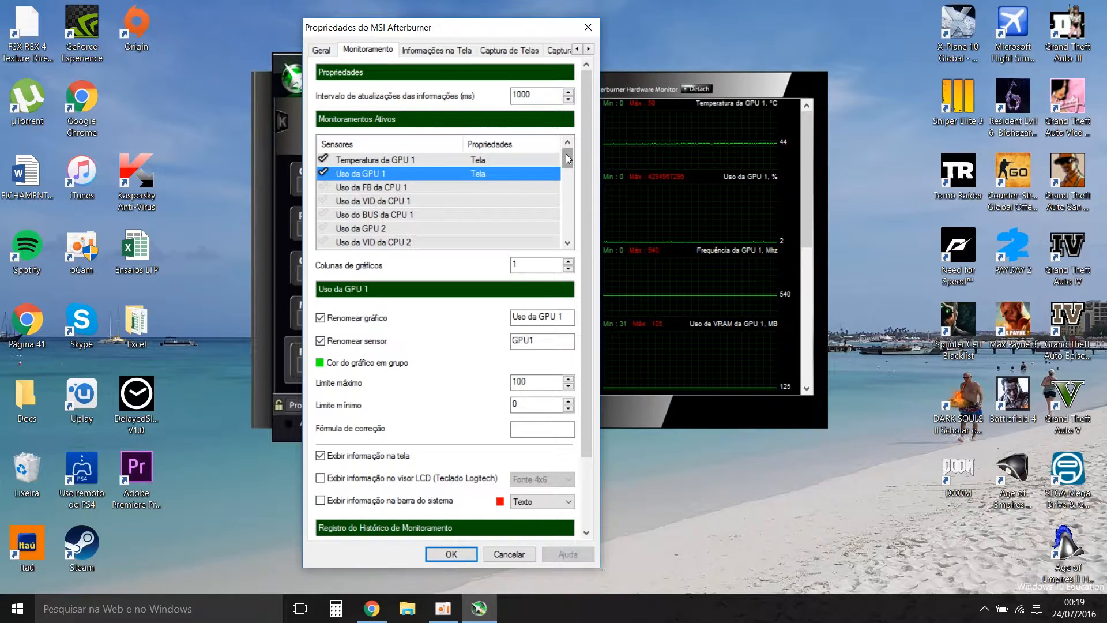
left_click_drag(570, 156, 541, 188)
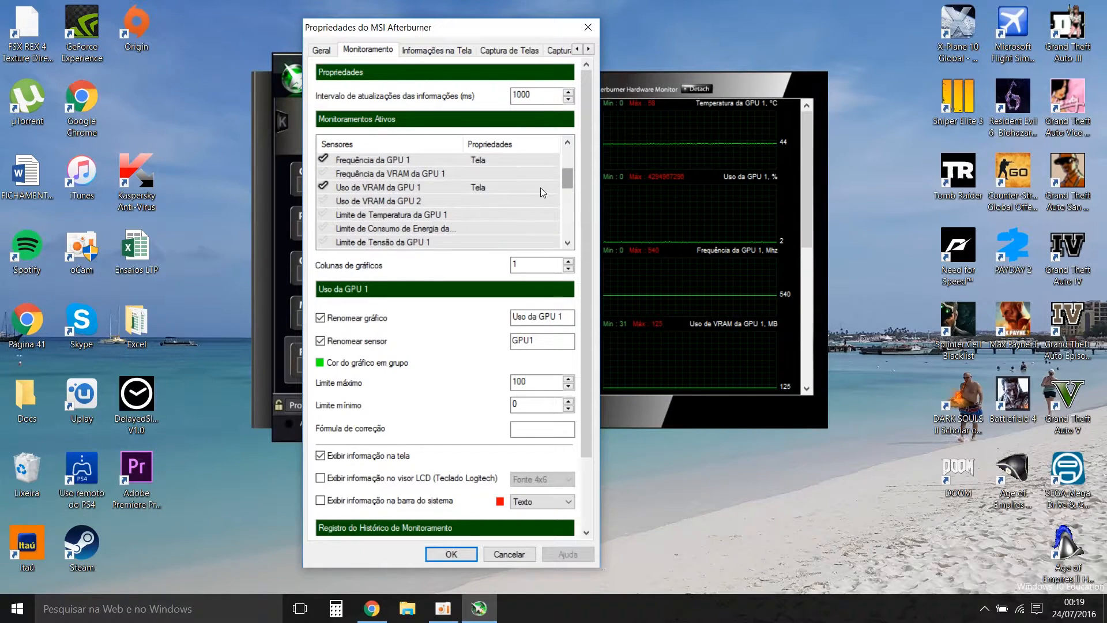
scroll(426, 186, "up", 1)
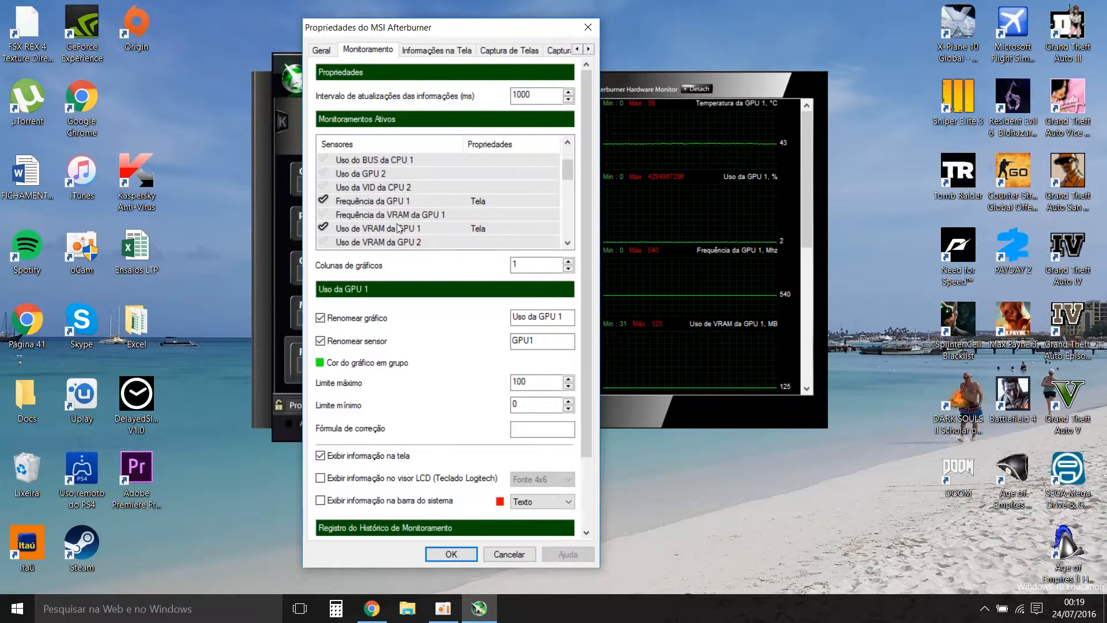
left_click_drag(566, 176, 568, 151)
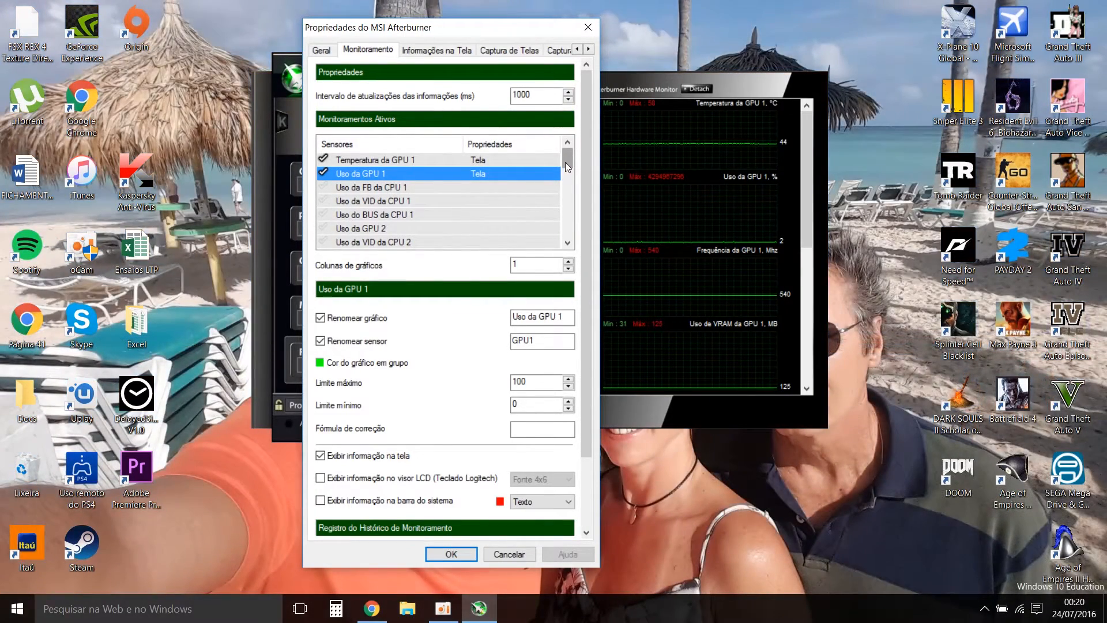
left_click_drag(565, 164, 567, 170)
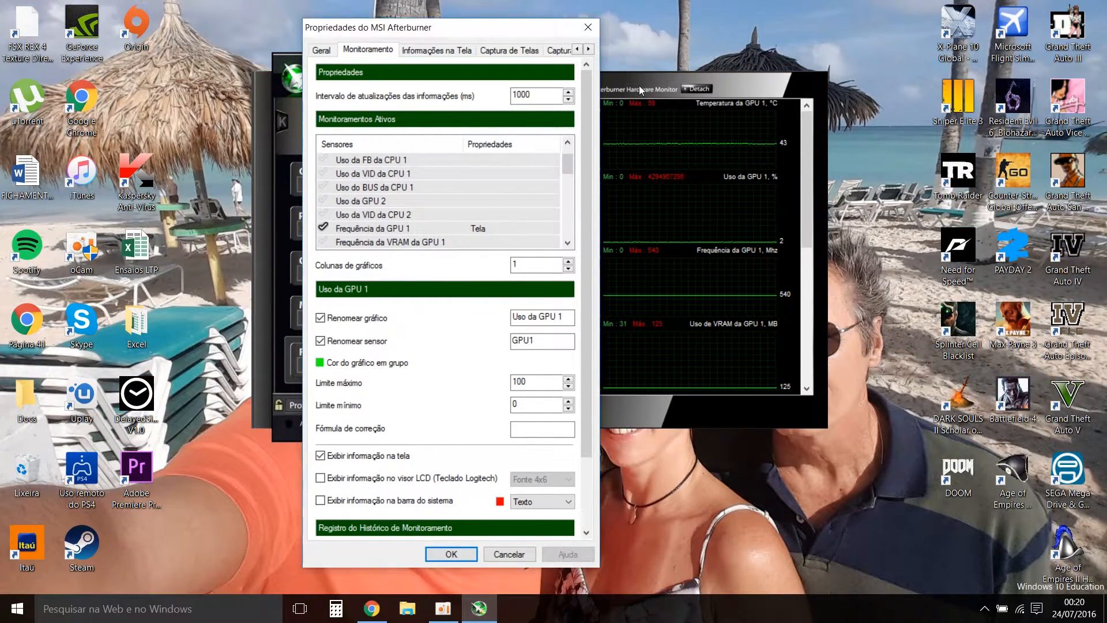
left_click_drag(568, 162, 569, 158)
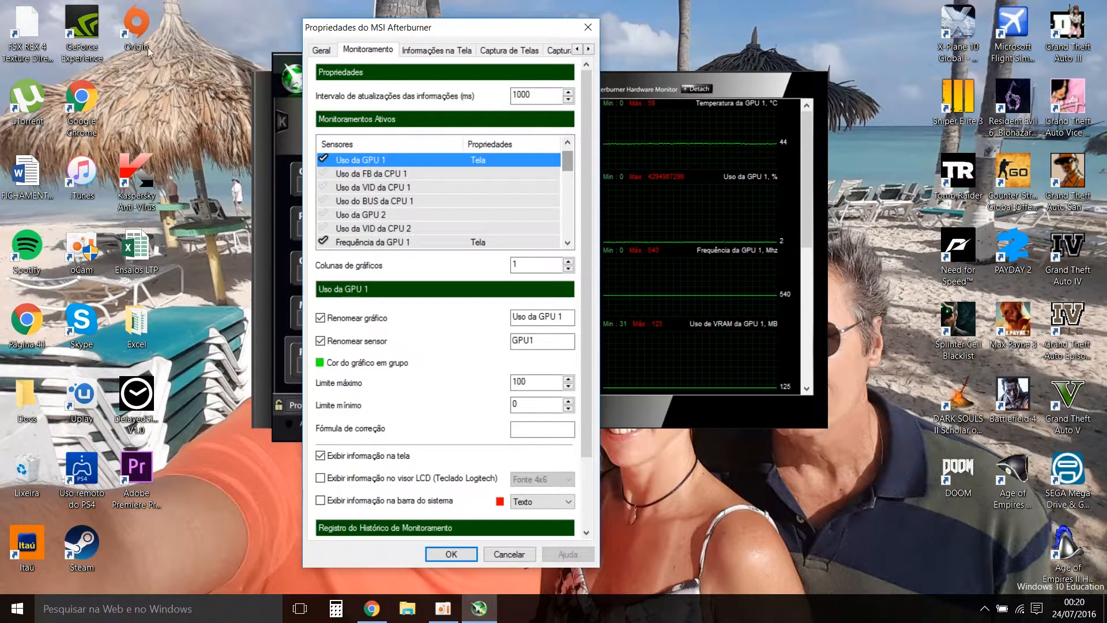
scroll(469, 178, "down", 3)
scroll(502, 181, "up", 2)
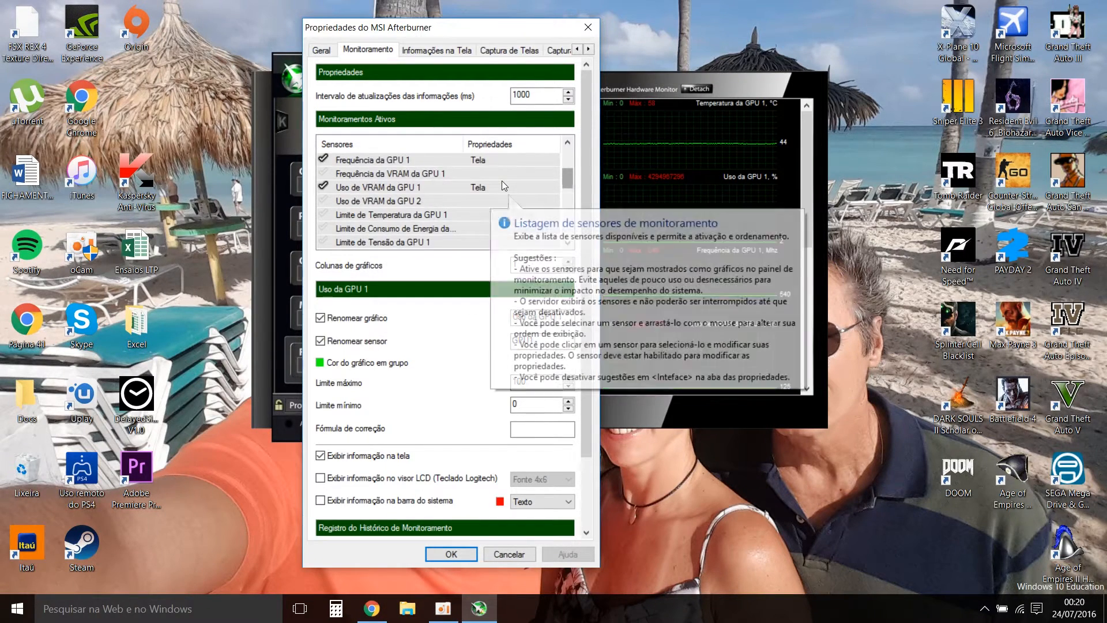
scroll(351, 185, "up", 2)
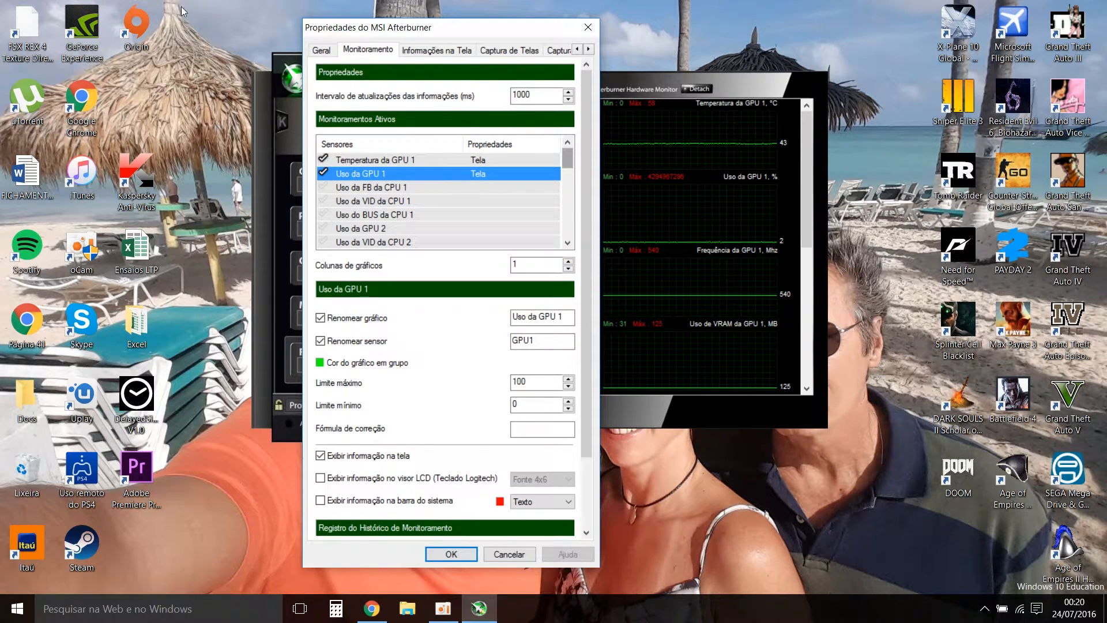
scroll(571, 164, "down", 1)
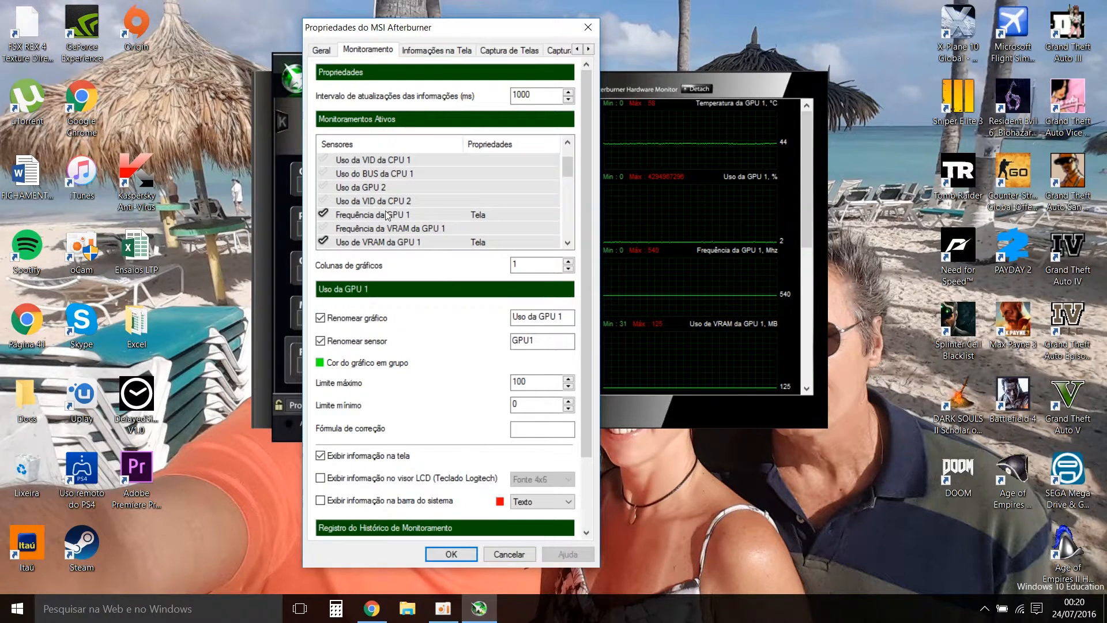
Examine the Taxa de Quadros sensor and the CPU sensors that follow it in the list.
left_click_drag(567, 169, 571, 208)
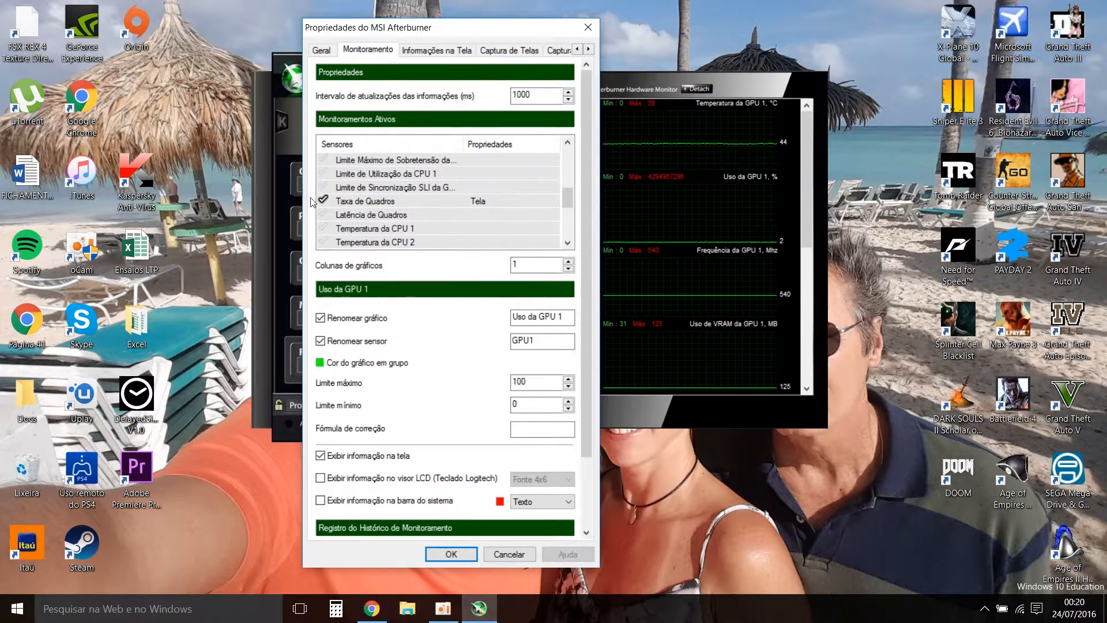
mouse_move(411, 205)
left_click_drag(568, 199, 572, 218)
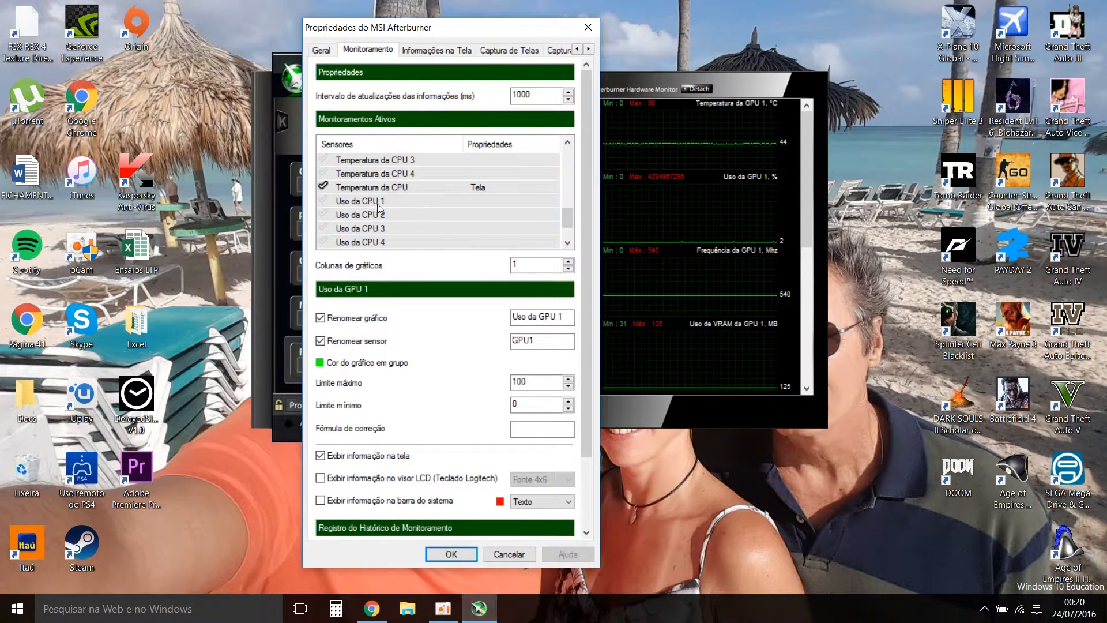
Compare the properties of the Temperatura da CPU 1 to 4 sensors with the overall Temperatura da CPU sensor.
scroll(421, 197, "up", 1)
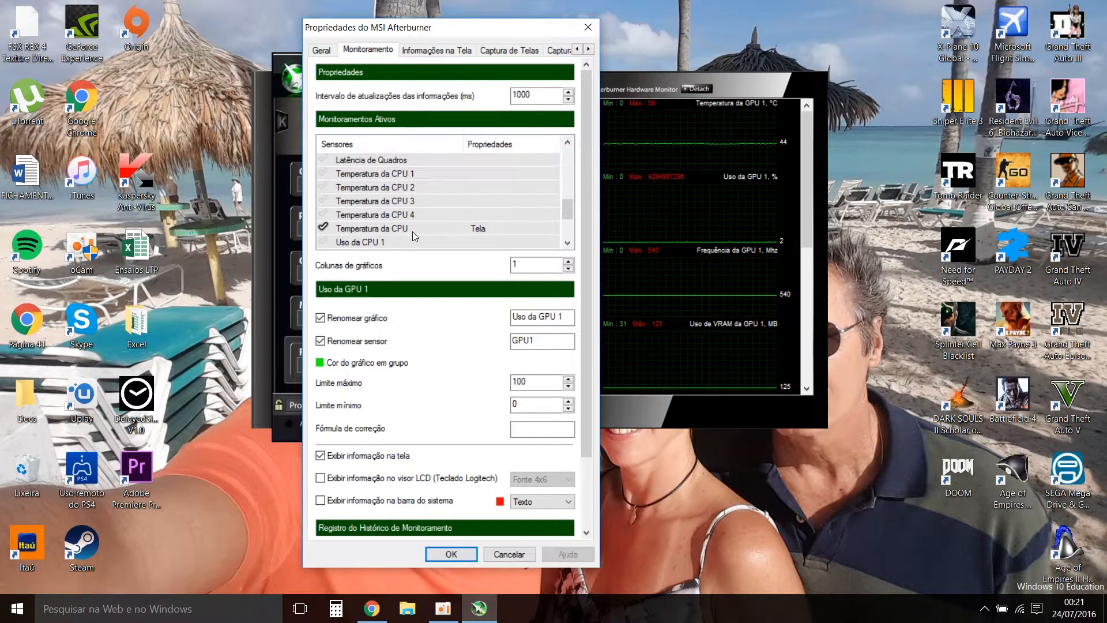
left_click(420, 173)
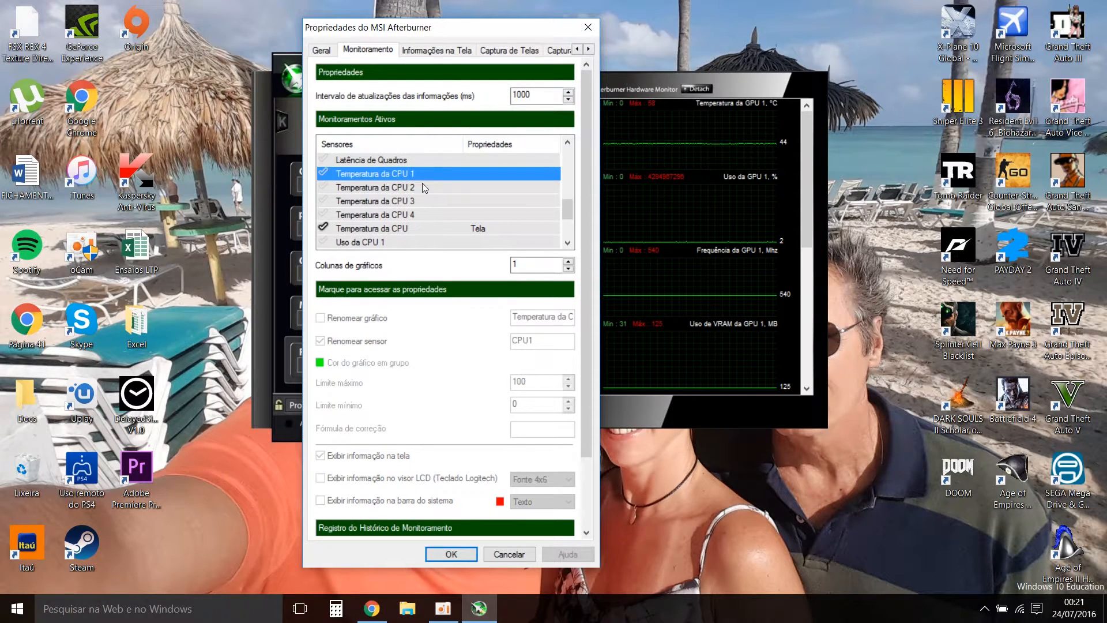
left_click(425, 187)
left_click(430, 201)
left_click(429, 214)
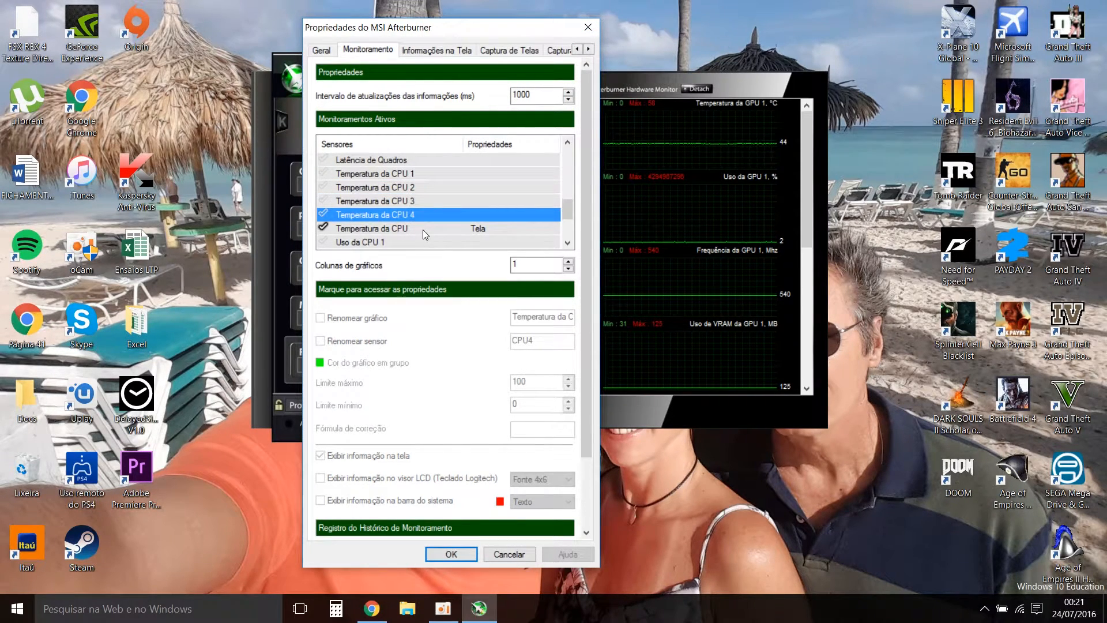
left_click(423, 230)
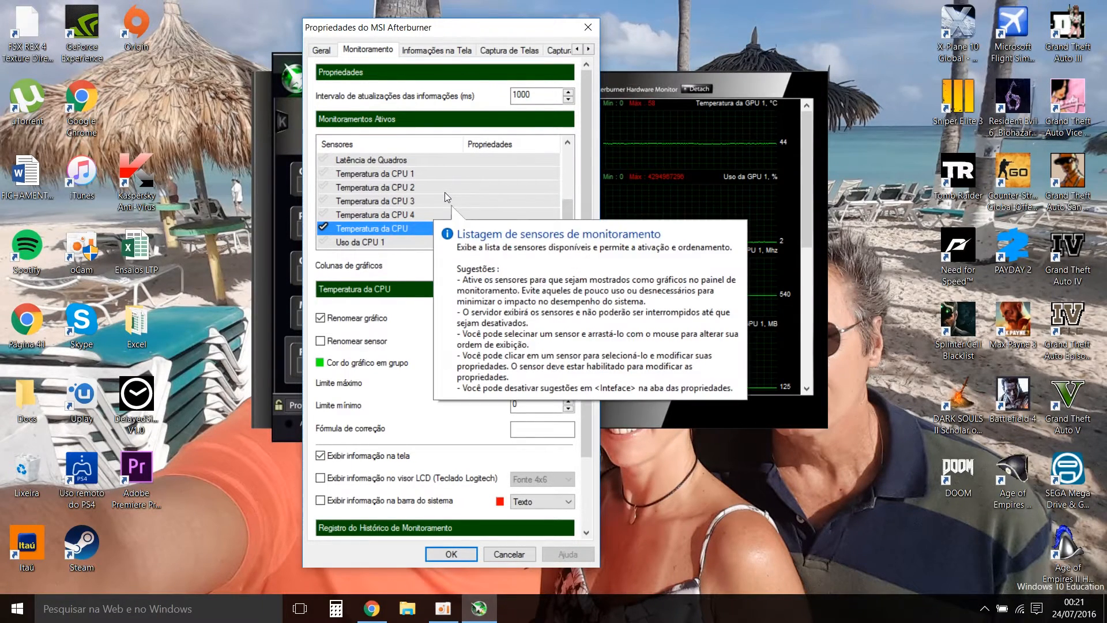
Review the properties of the overall Uso da CPU sensor and the Uso de DRAM sensor.
mouse_move(570, 214)
left_mouse_down()
mouse_move(569, 227)
mouse_move(568, 217)
left_mouse_up()
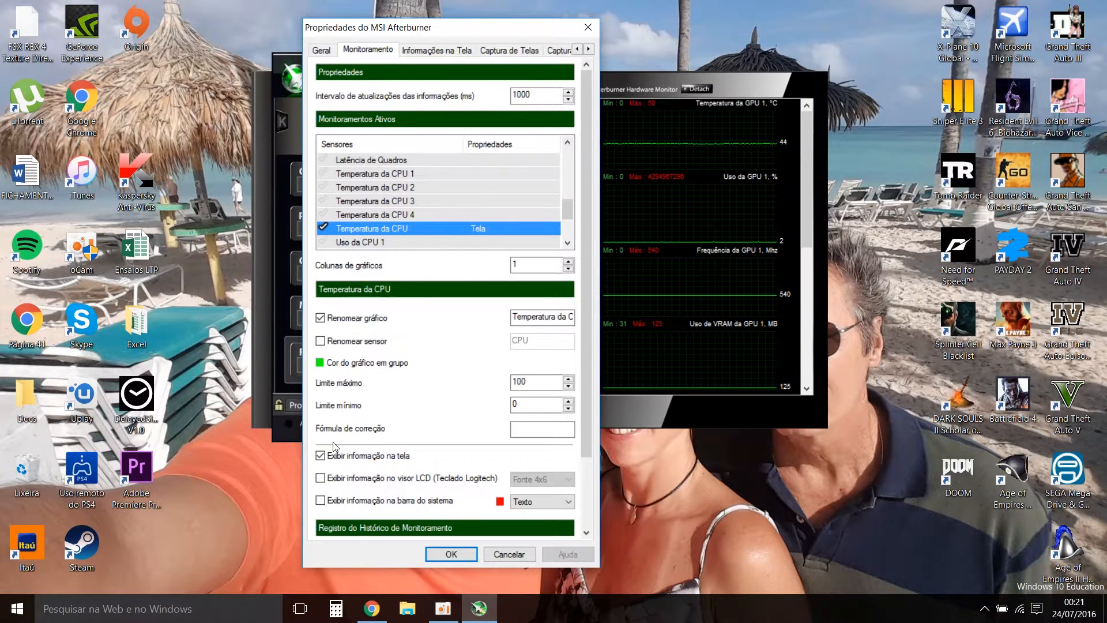
scroll(456, 176, "down", 2)
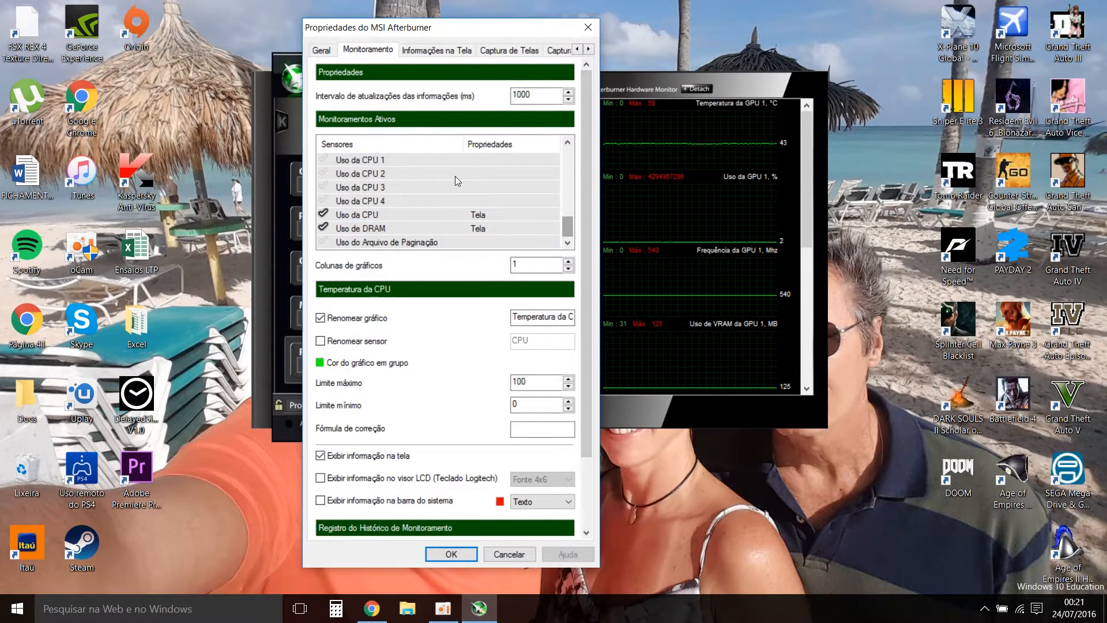
scroll(455, 176, "up", 2)
scroll(469, 208, "down", 1)
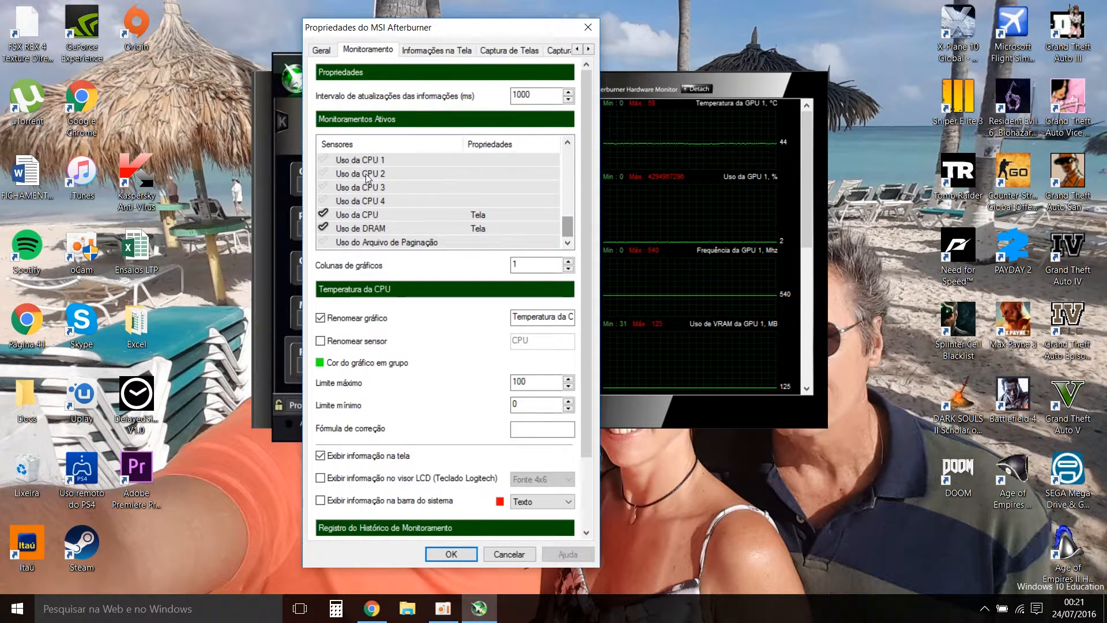
left_click(386, 218)
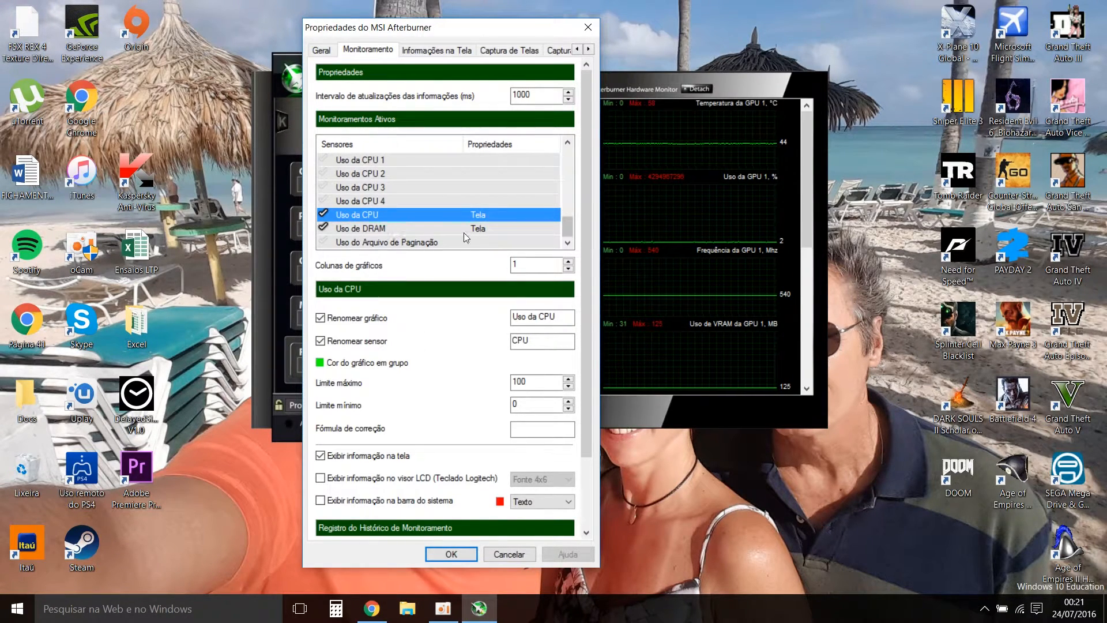
left_click(440, 230)
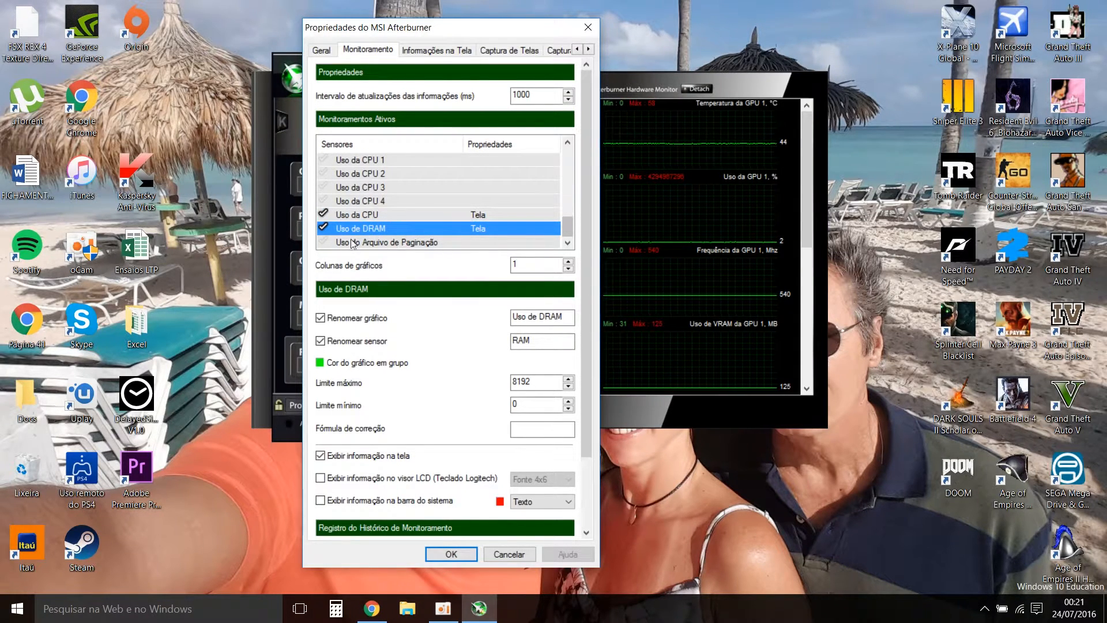
mouse_move(432, 232)
Check the show/hide shortcut in the Informações na Tela settings and shift the properties window aside.
left_click(452, 51)
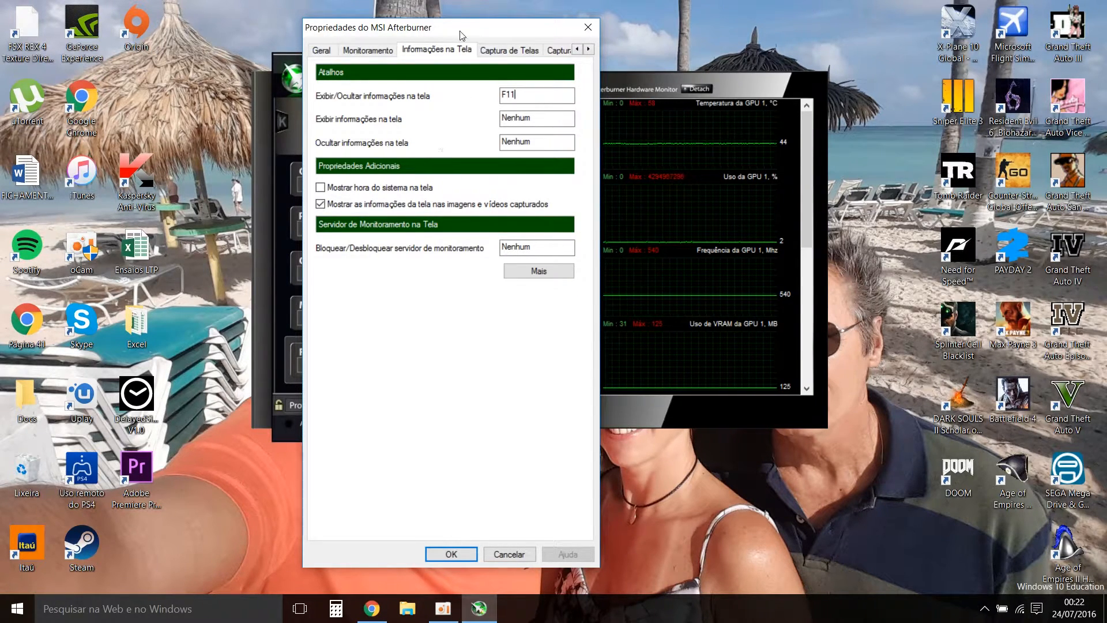
left_click_drag(461, 35, 508, 29)
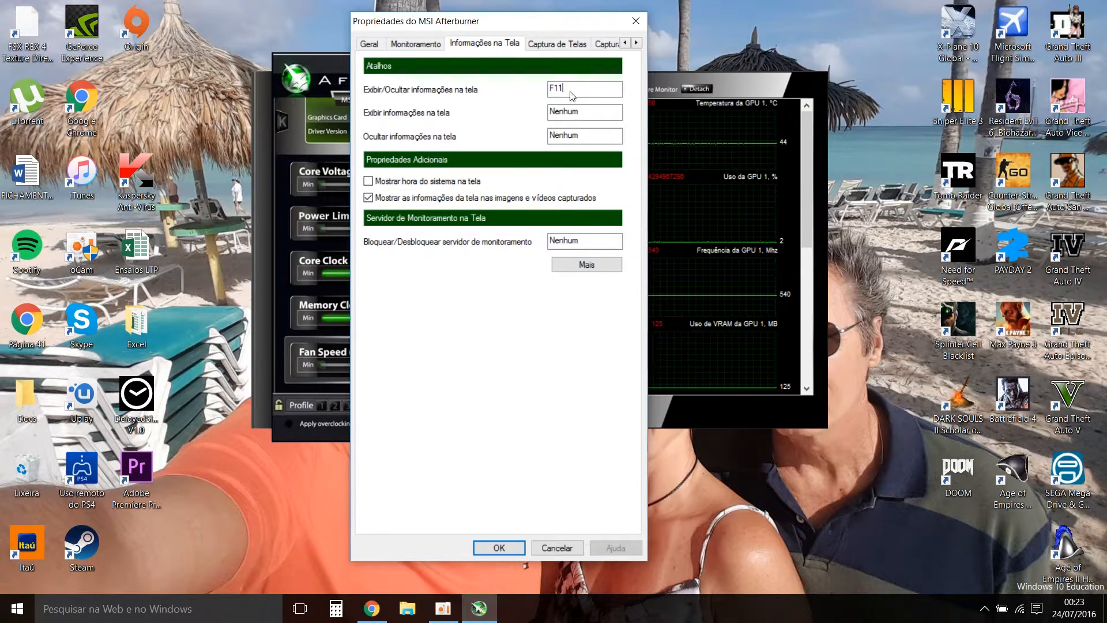
Look over the Captura de Telas, Captura de Vídeos, Perfis and Interface do Usuário settings.
left_click(637, 43)
left_click(636, 43)
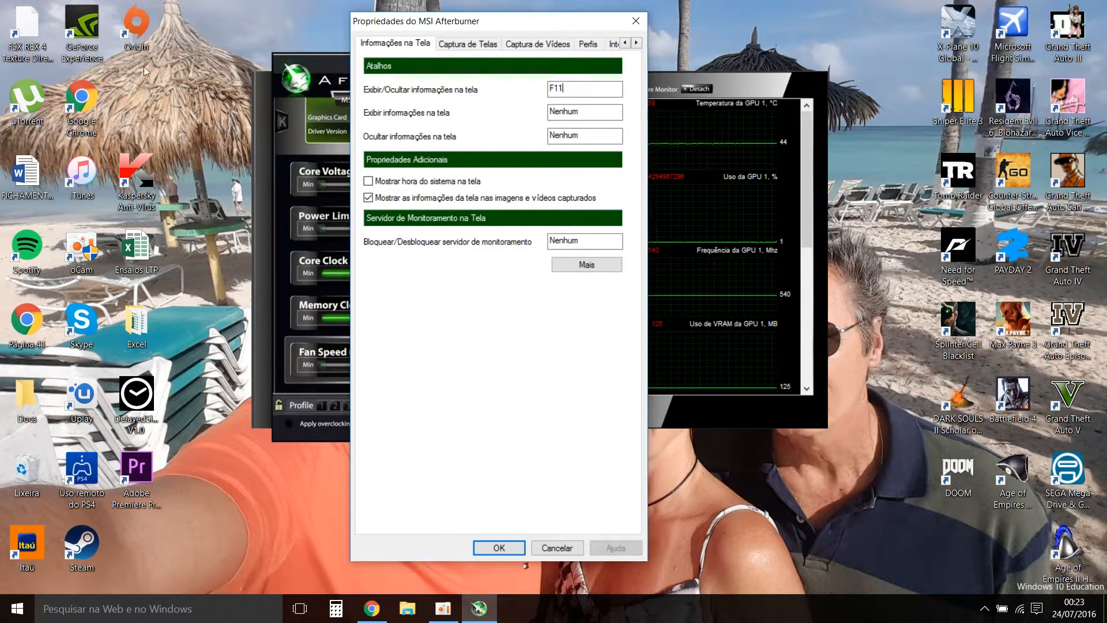
left_click(467, 43)
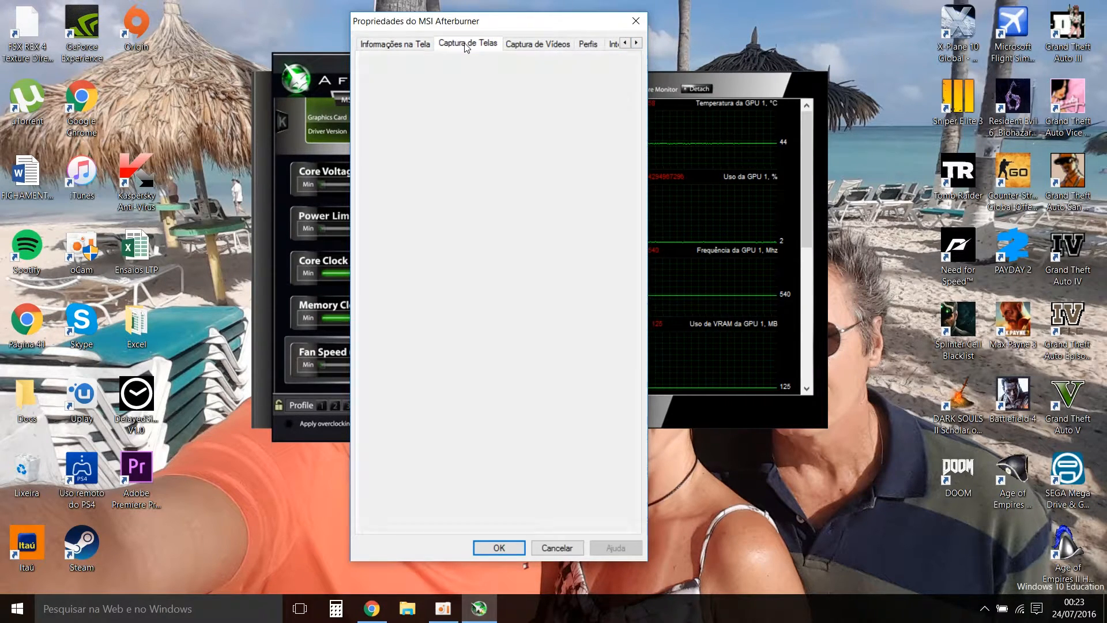
left_click(530, 46)
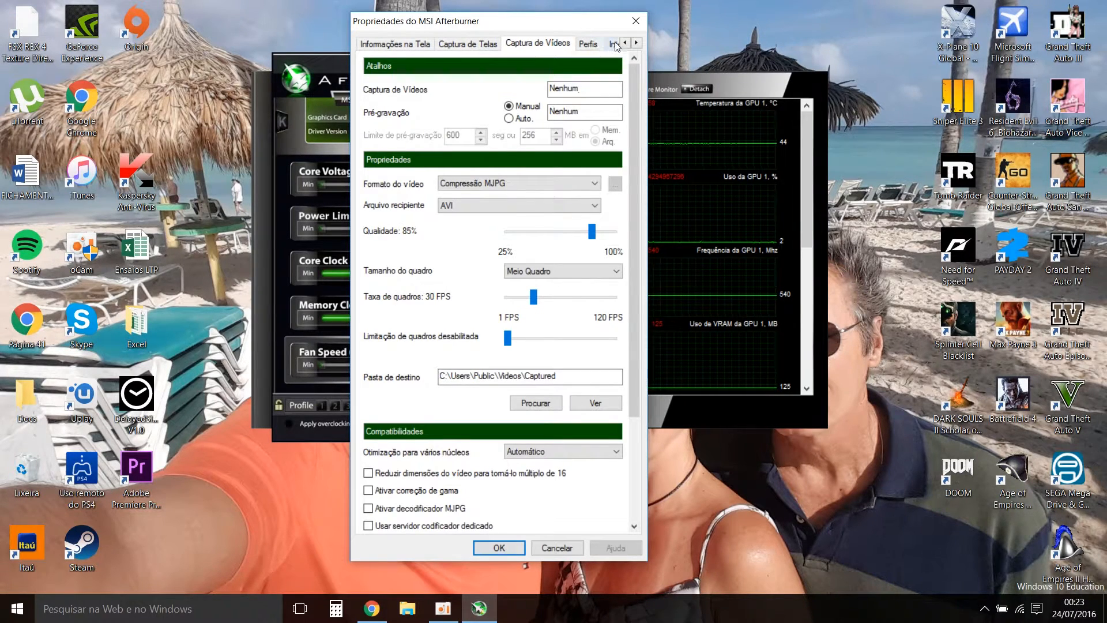
left_click(594, 46)
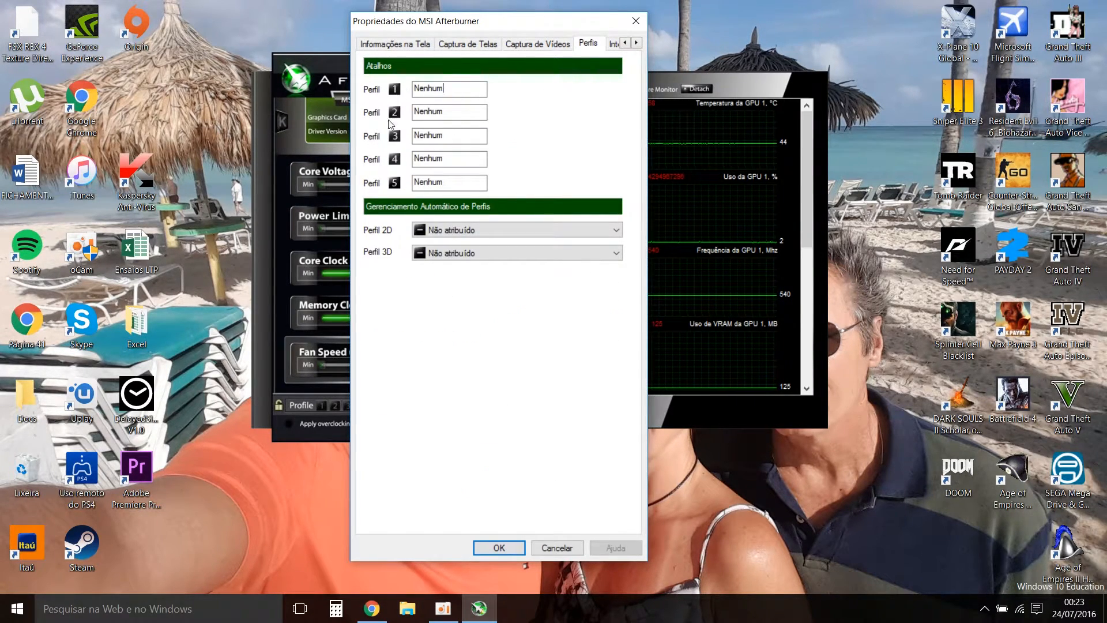
left_click(618, 48)
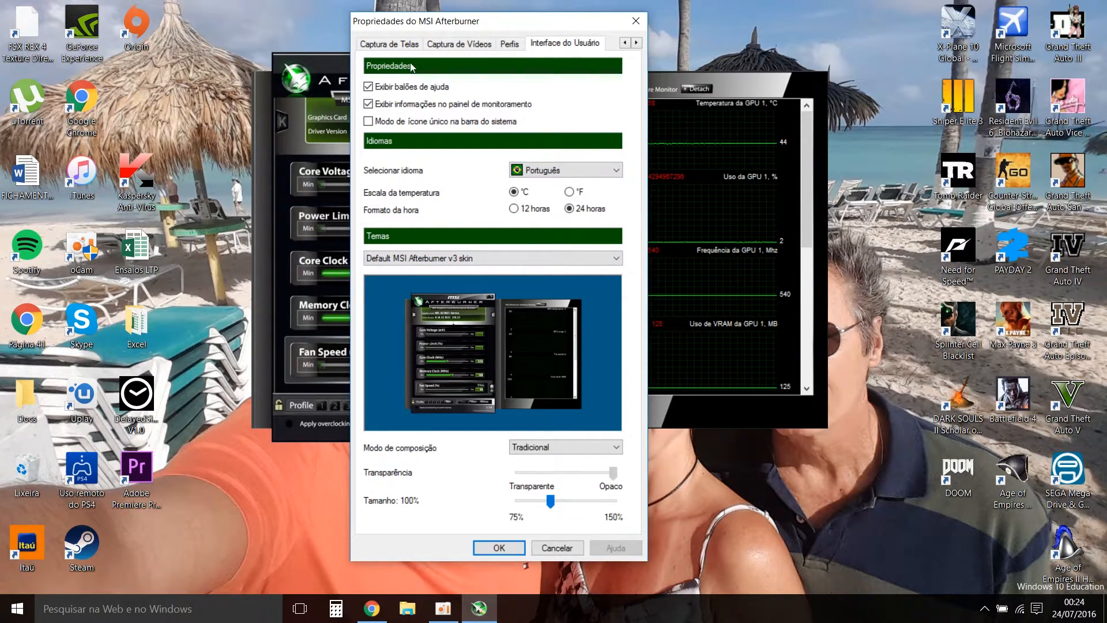
Uncover more of the main window behind the properties dialog and view the Geral settings.
left_click(626, 42)
left_click(626, 43)
left_click(625, 43)
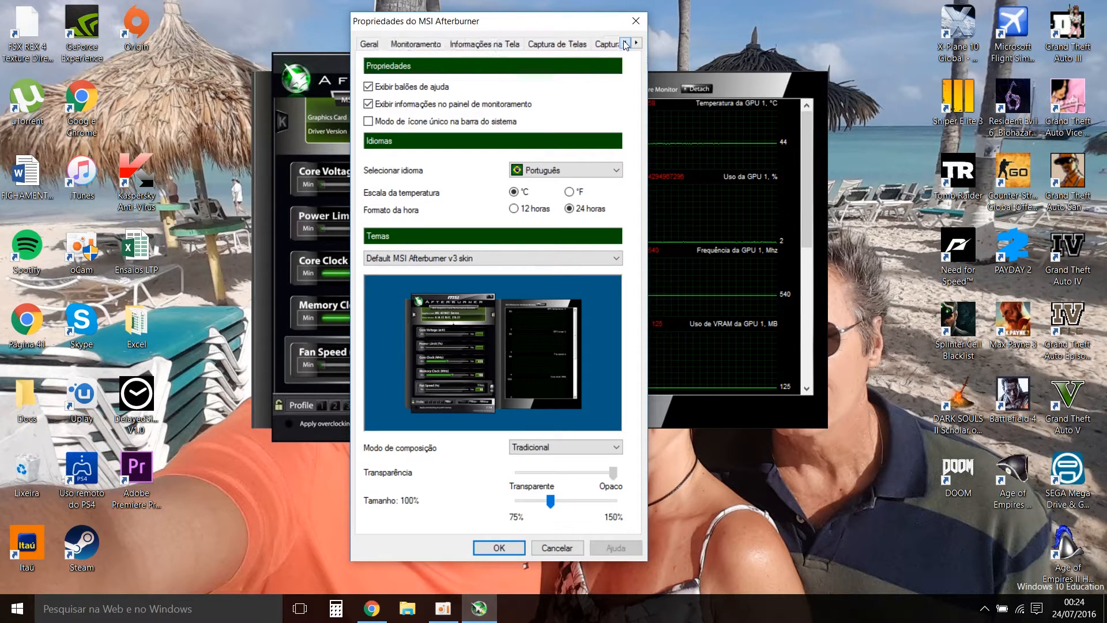
left_click_drag(509, 26, 593, 50)
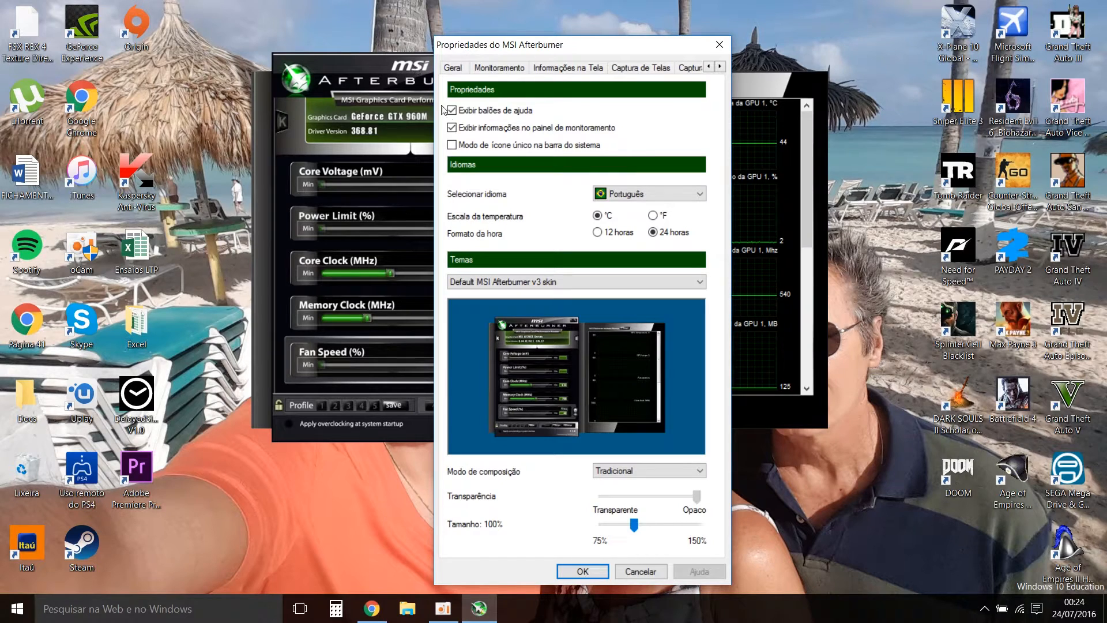
left_click(463, 68)
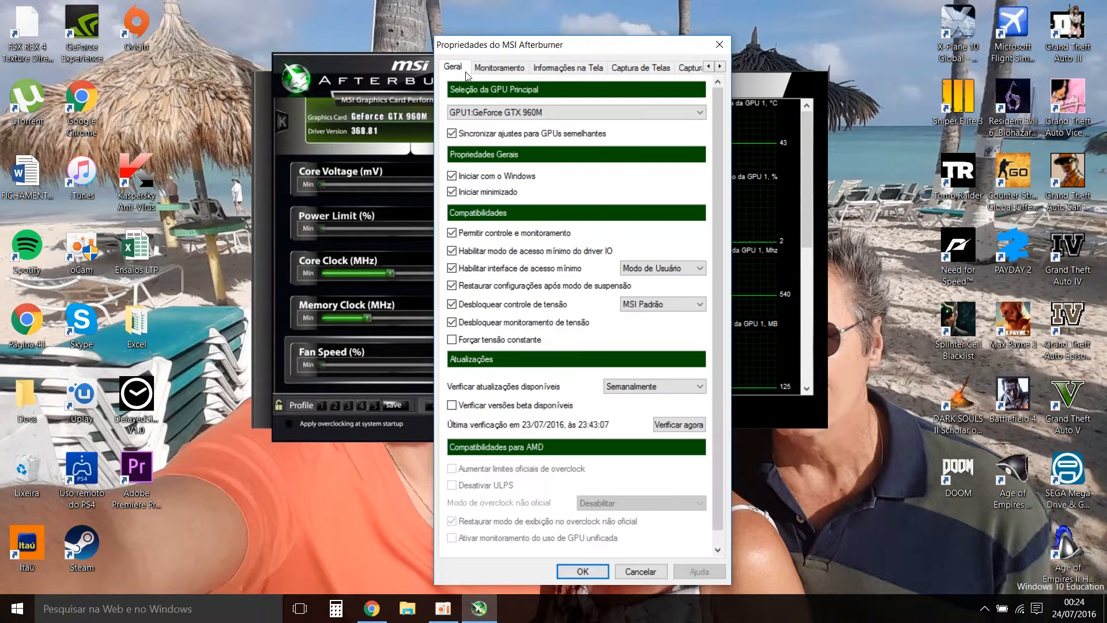
Close the MSI Afterburner properties window, then reopen the settings on the Monitoramento options.
left_click(359, 69)
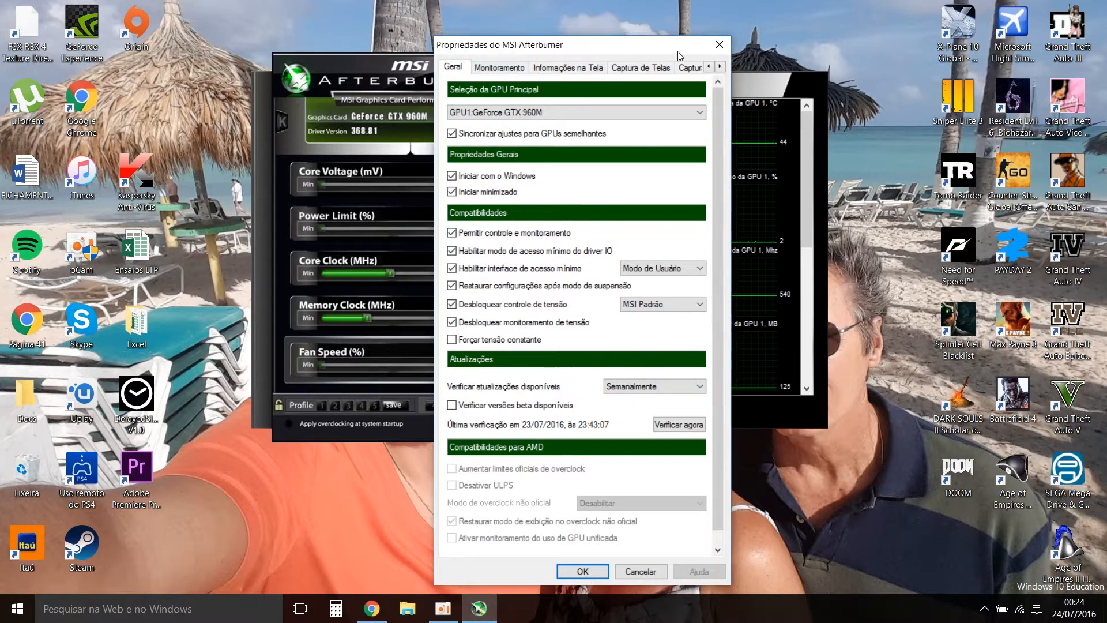
left_click(719, 45)
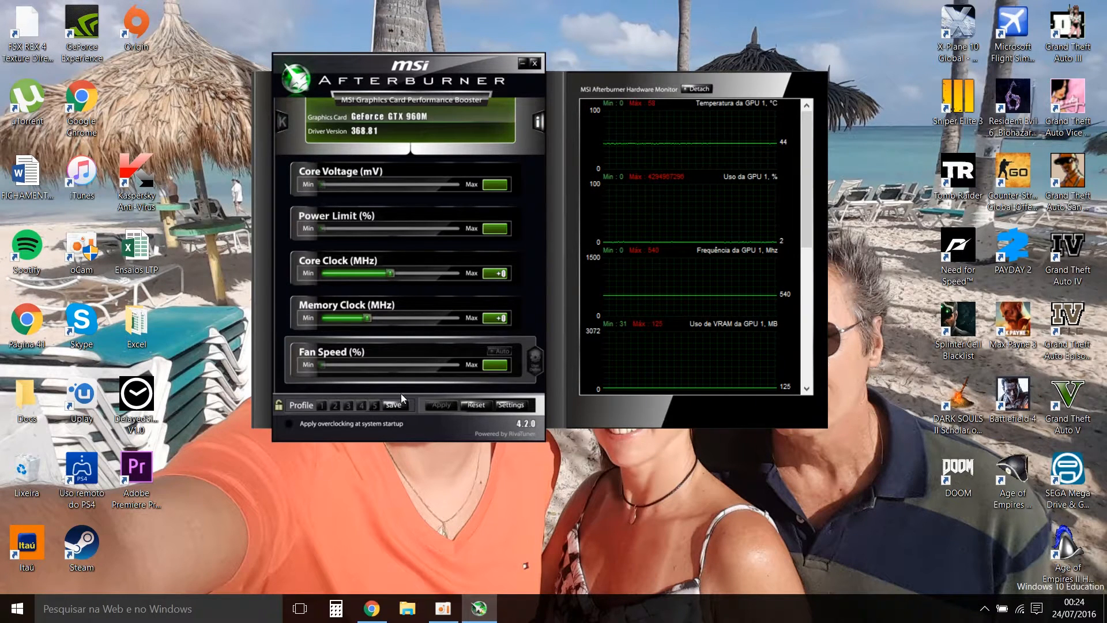
left_click(512, 405)
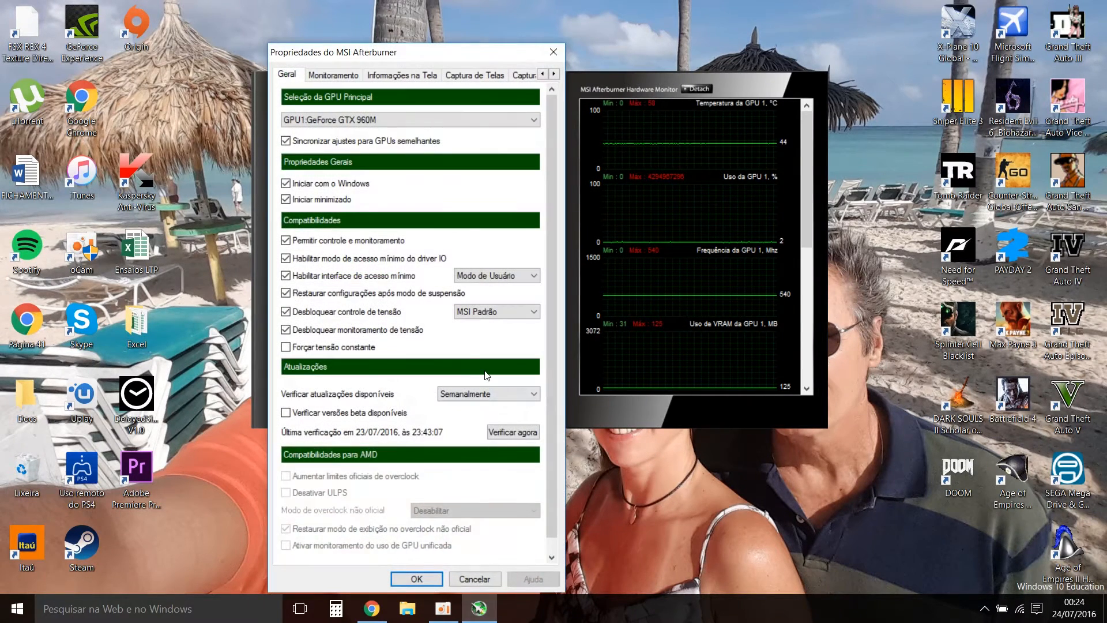
left_click(337, 76)
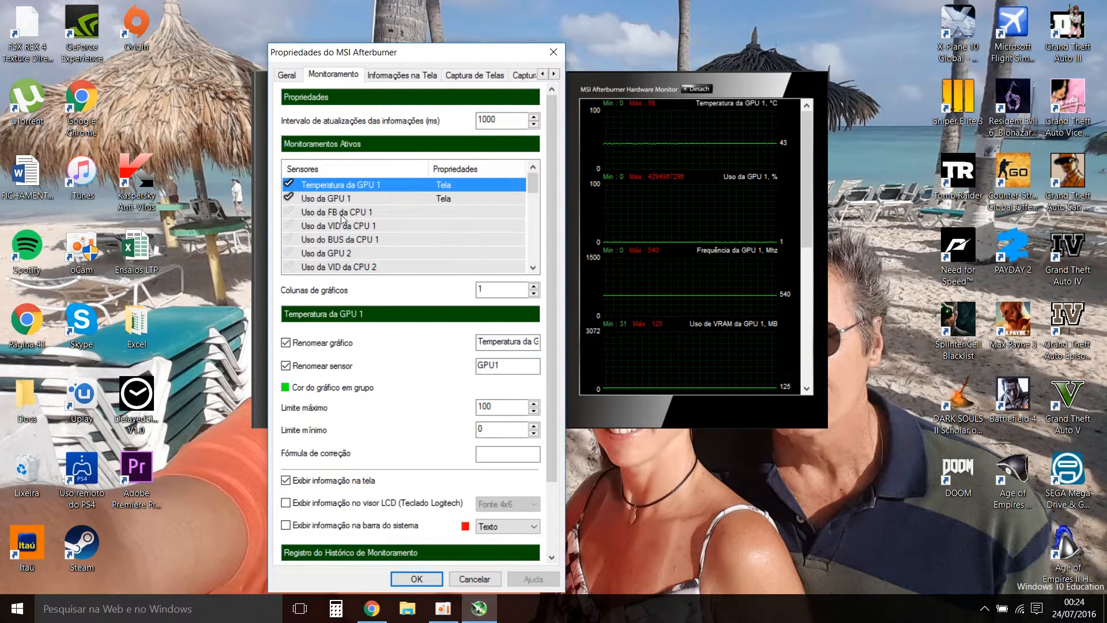
Review the properties of the Frequência da GPU 1 and Taxa de Quadros sensors, and close the properties window.
scroll(446, 224, "down", 3)
scroll(440, 240, "up", 2)
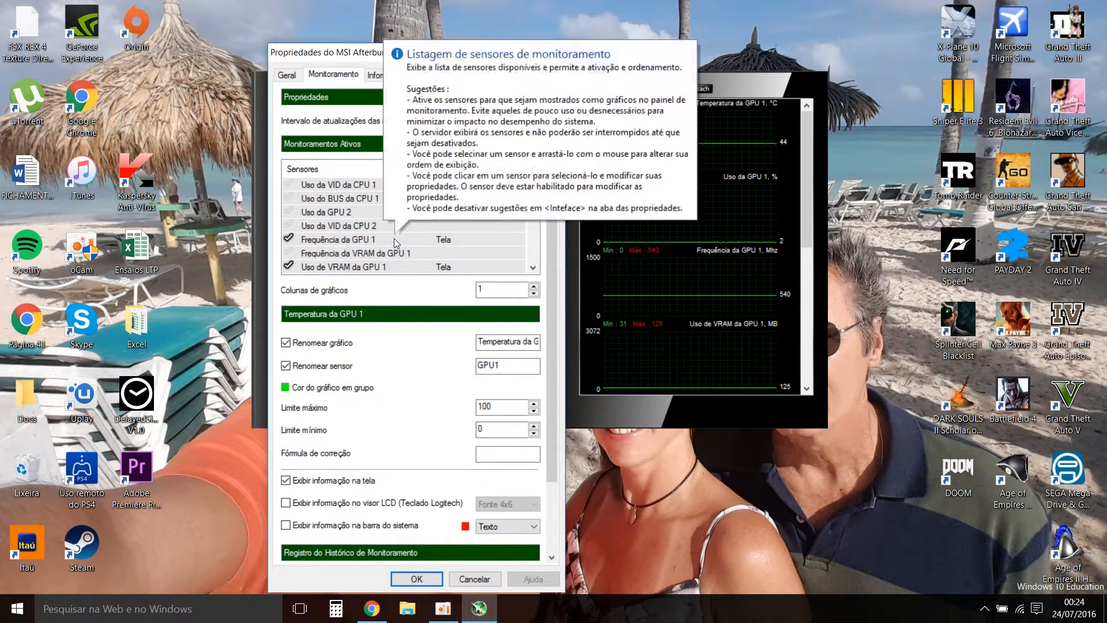
left_click(392, 244)
scroll(393, 246, "down", 3)
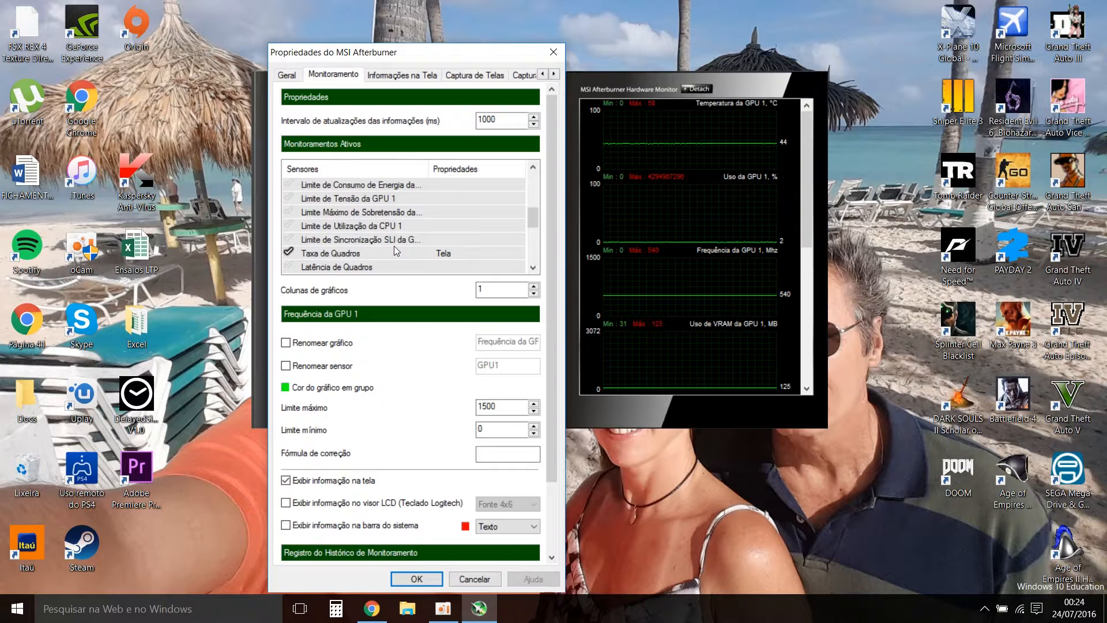
left_click(395, 249)
scroll(394, 253, "down", 1)
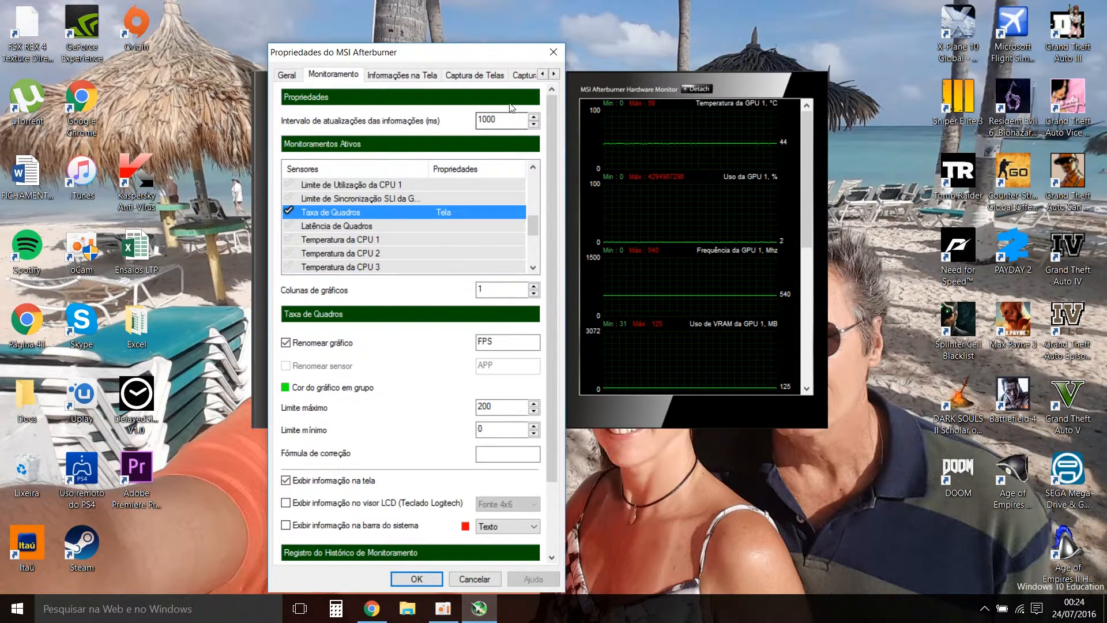
left_click(552, 53)
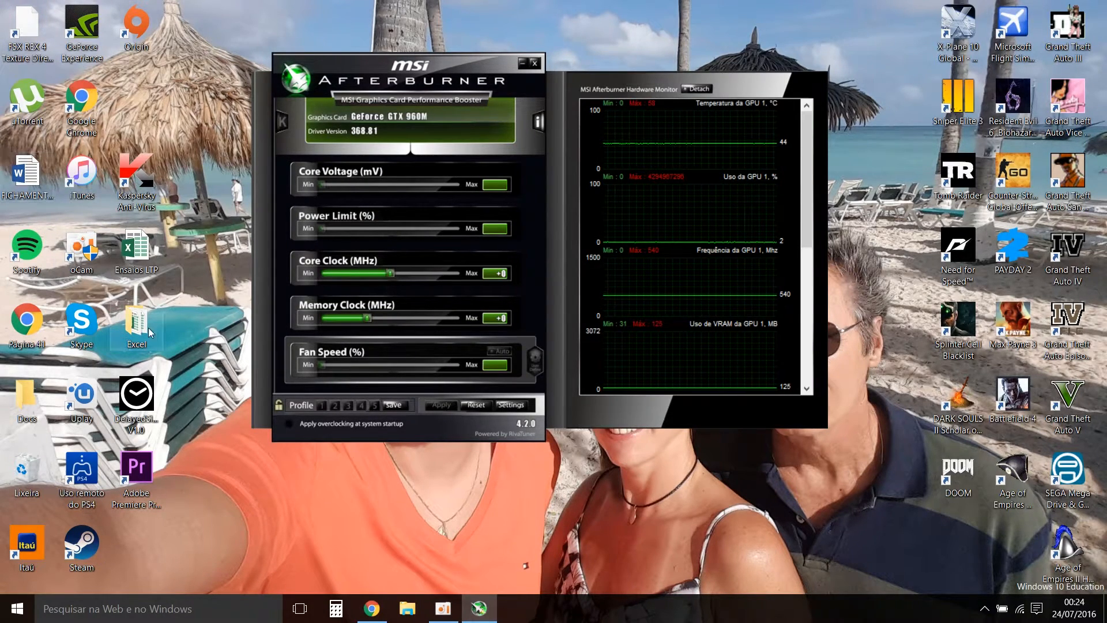
Switch to RivaTuner Statistics Server, dismiss the Kaspersky Anti-Virus window covering it and shift the server window into clear view.
left_click(985, 609)
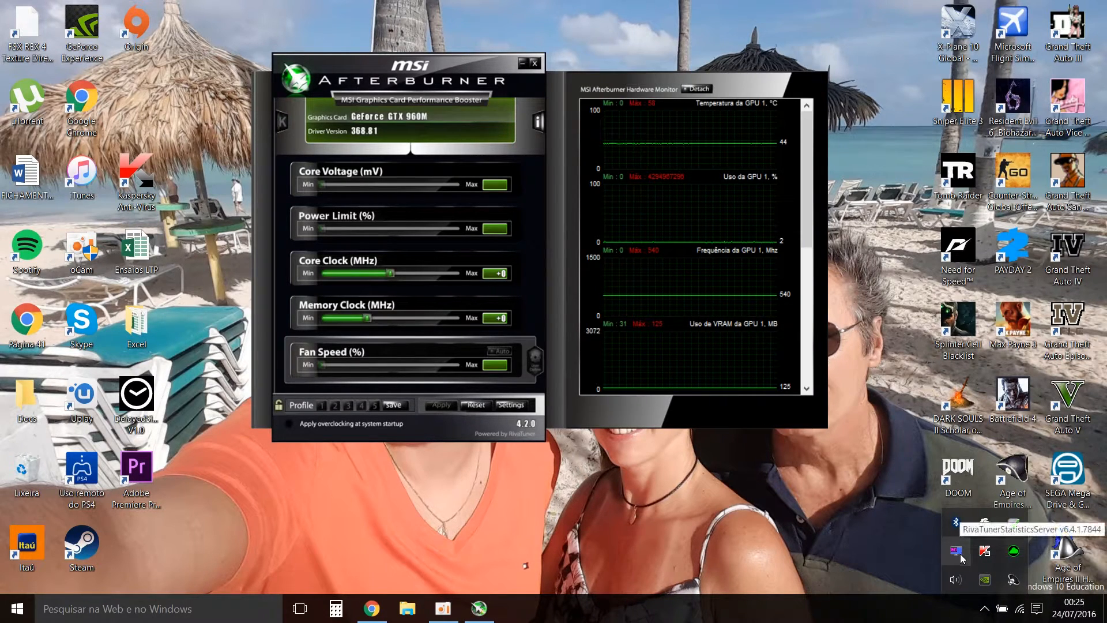
left_click(961, 554)
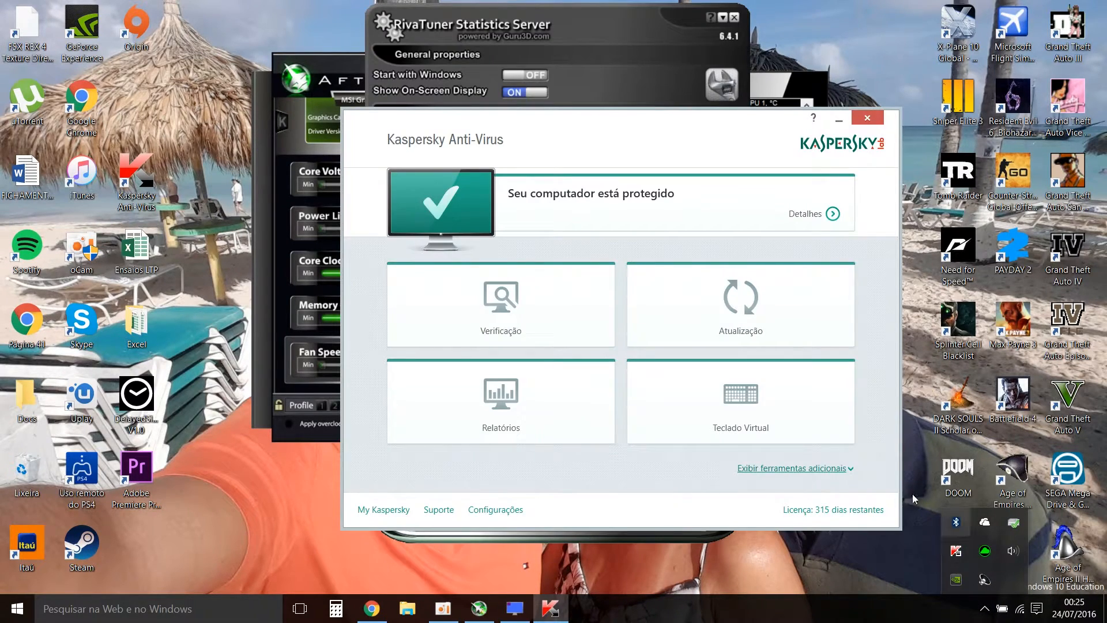
left_click(867, 120)
left_click_drag(626, 20, 572, 13)
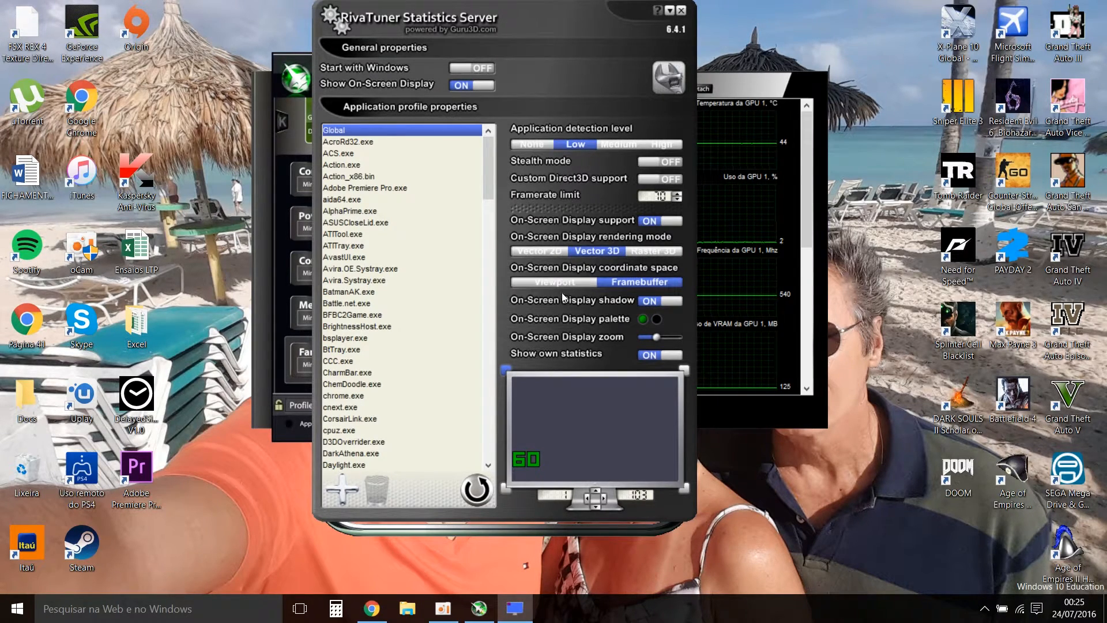
Check the colour choices for the black On-Screen Display palette entry and try a slightly different On-Screen Display zoom.
left_click(658, 320)
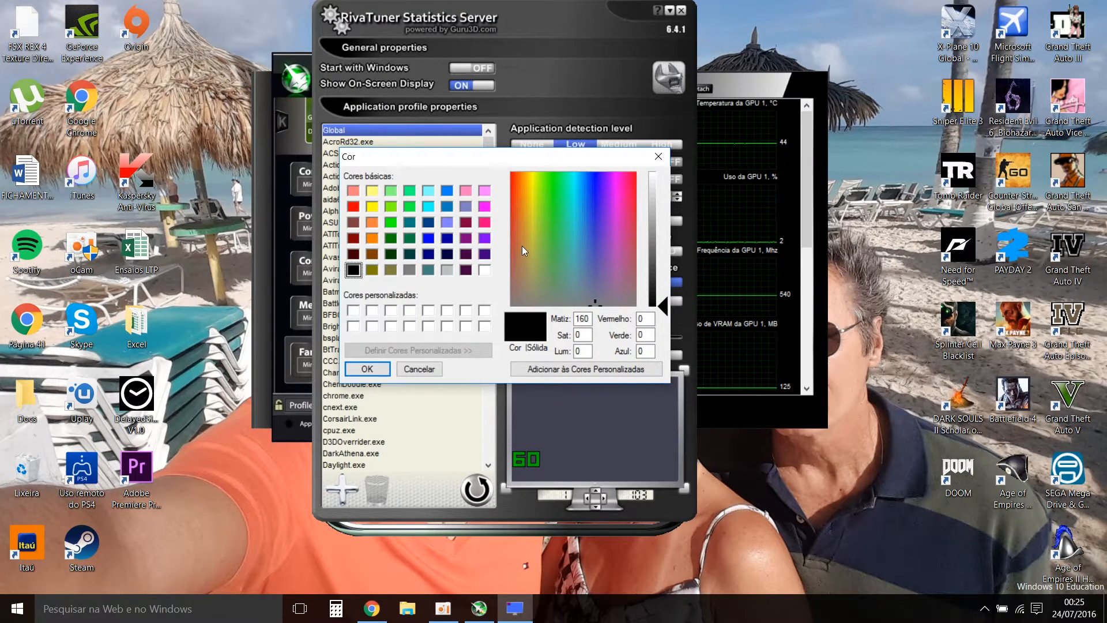
left_click(659, 156)
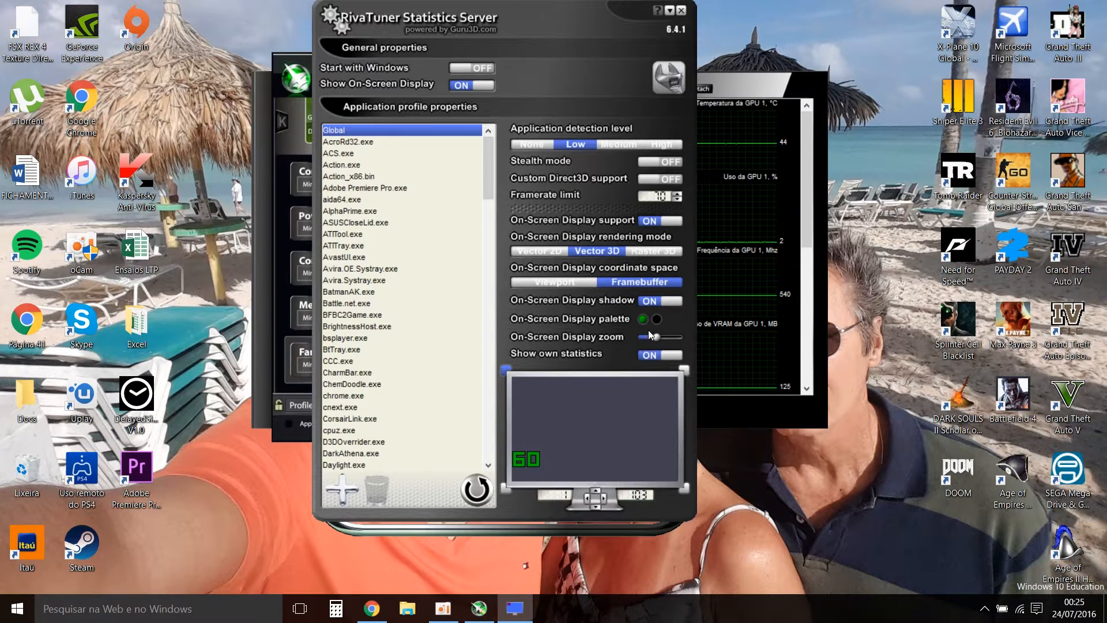
mouse_move(660, 338)
left_mouse_down()
mouse_move(697, 340)
mouse_move(666, 335)
left_mouse_up()
left_click_drag(666, 338, 661, 335)
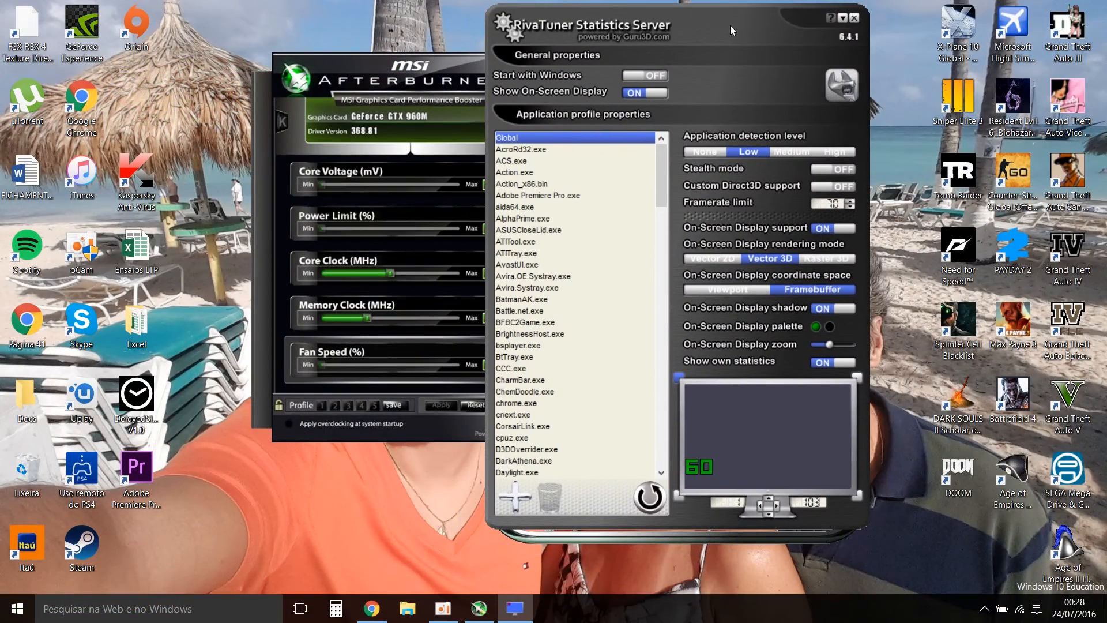
left_click_drag(730, 31, 735, 52)
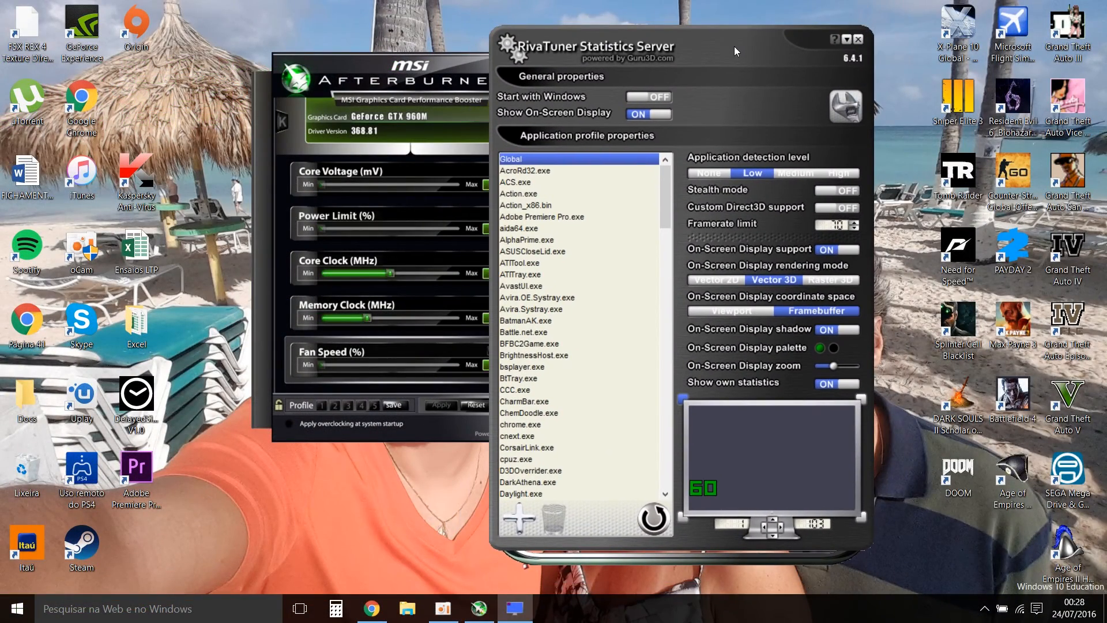